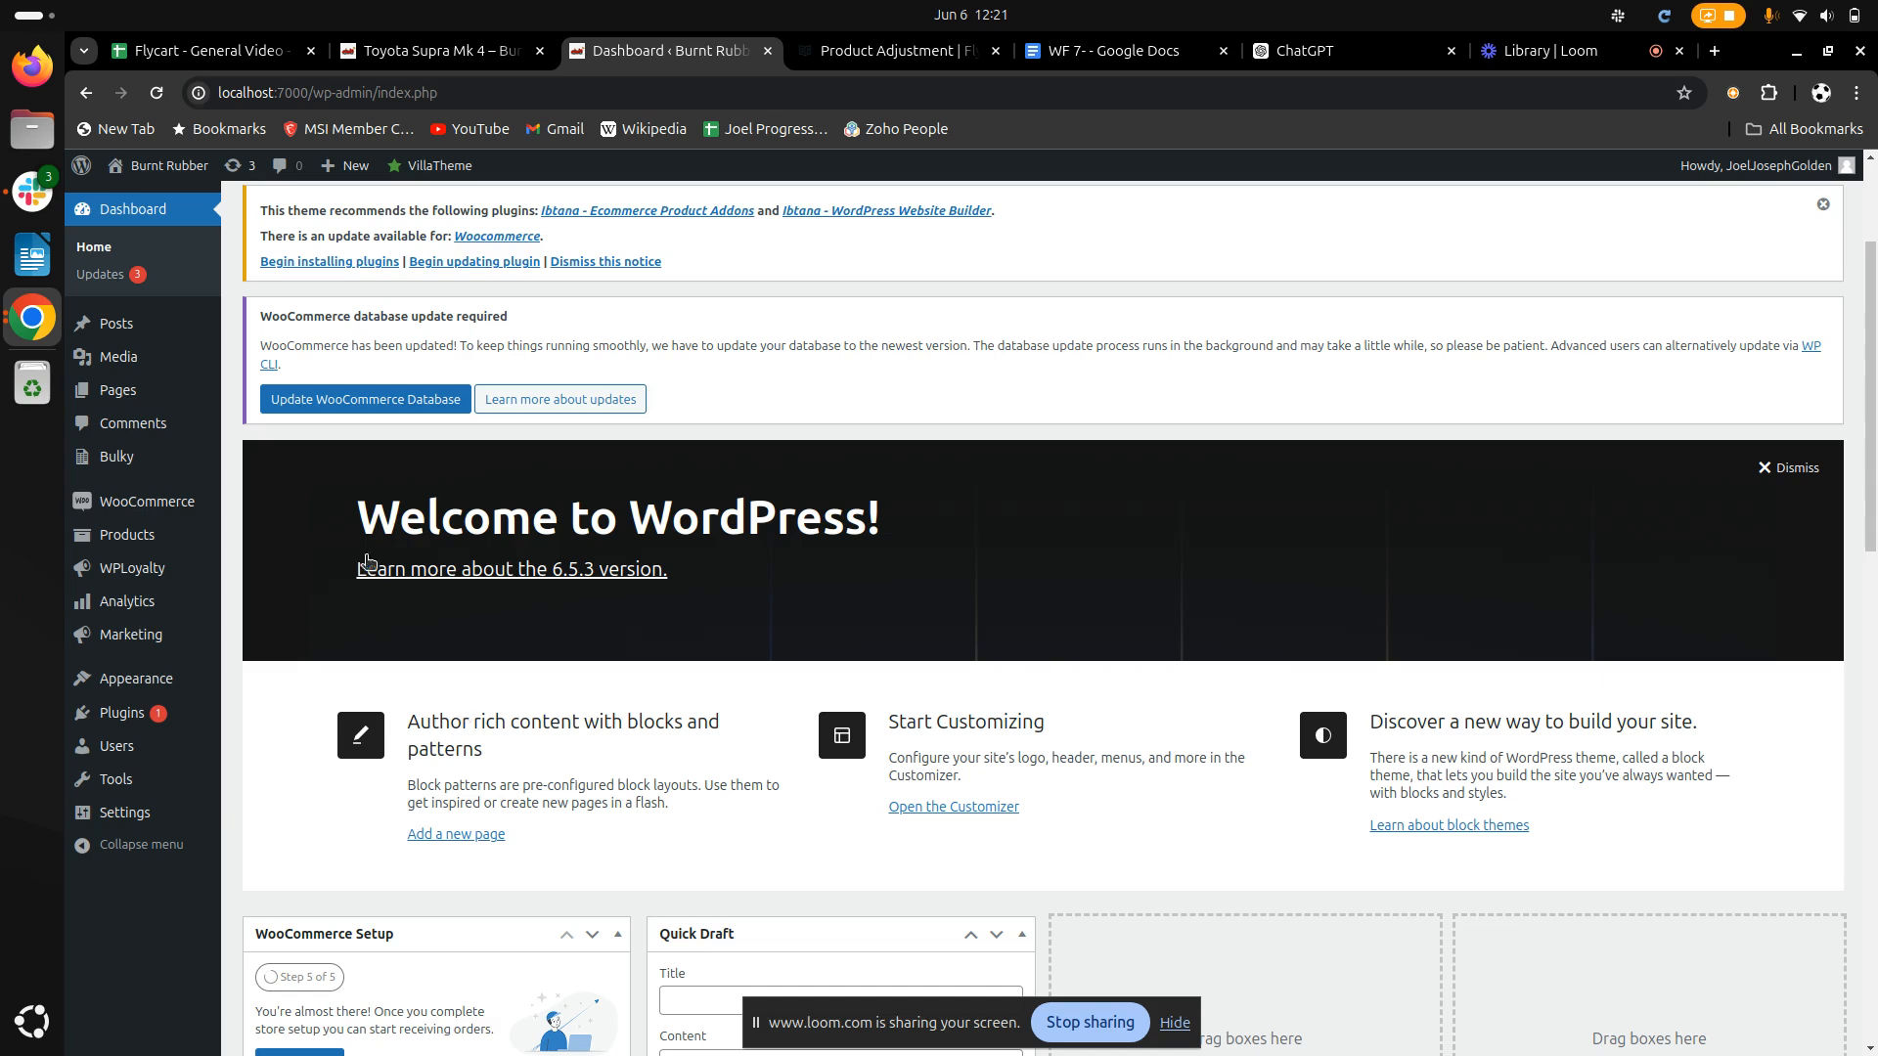
# Add a new WooCommerce coupon with the code aksh07
pyautogui.moveTo(135, 647)
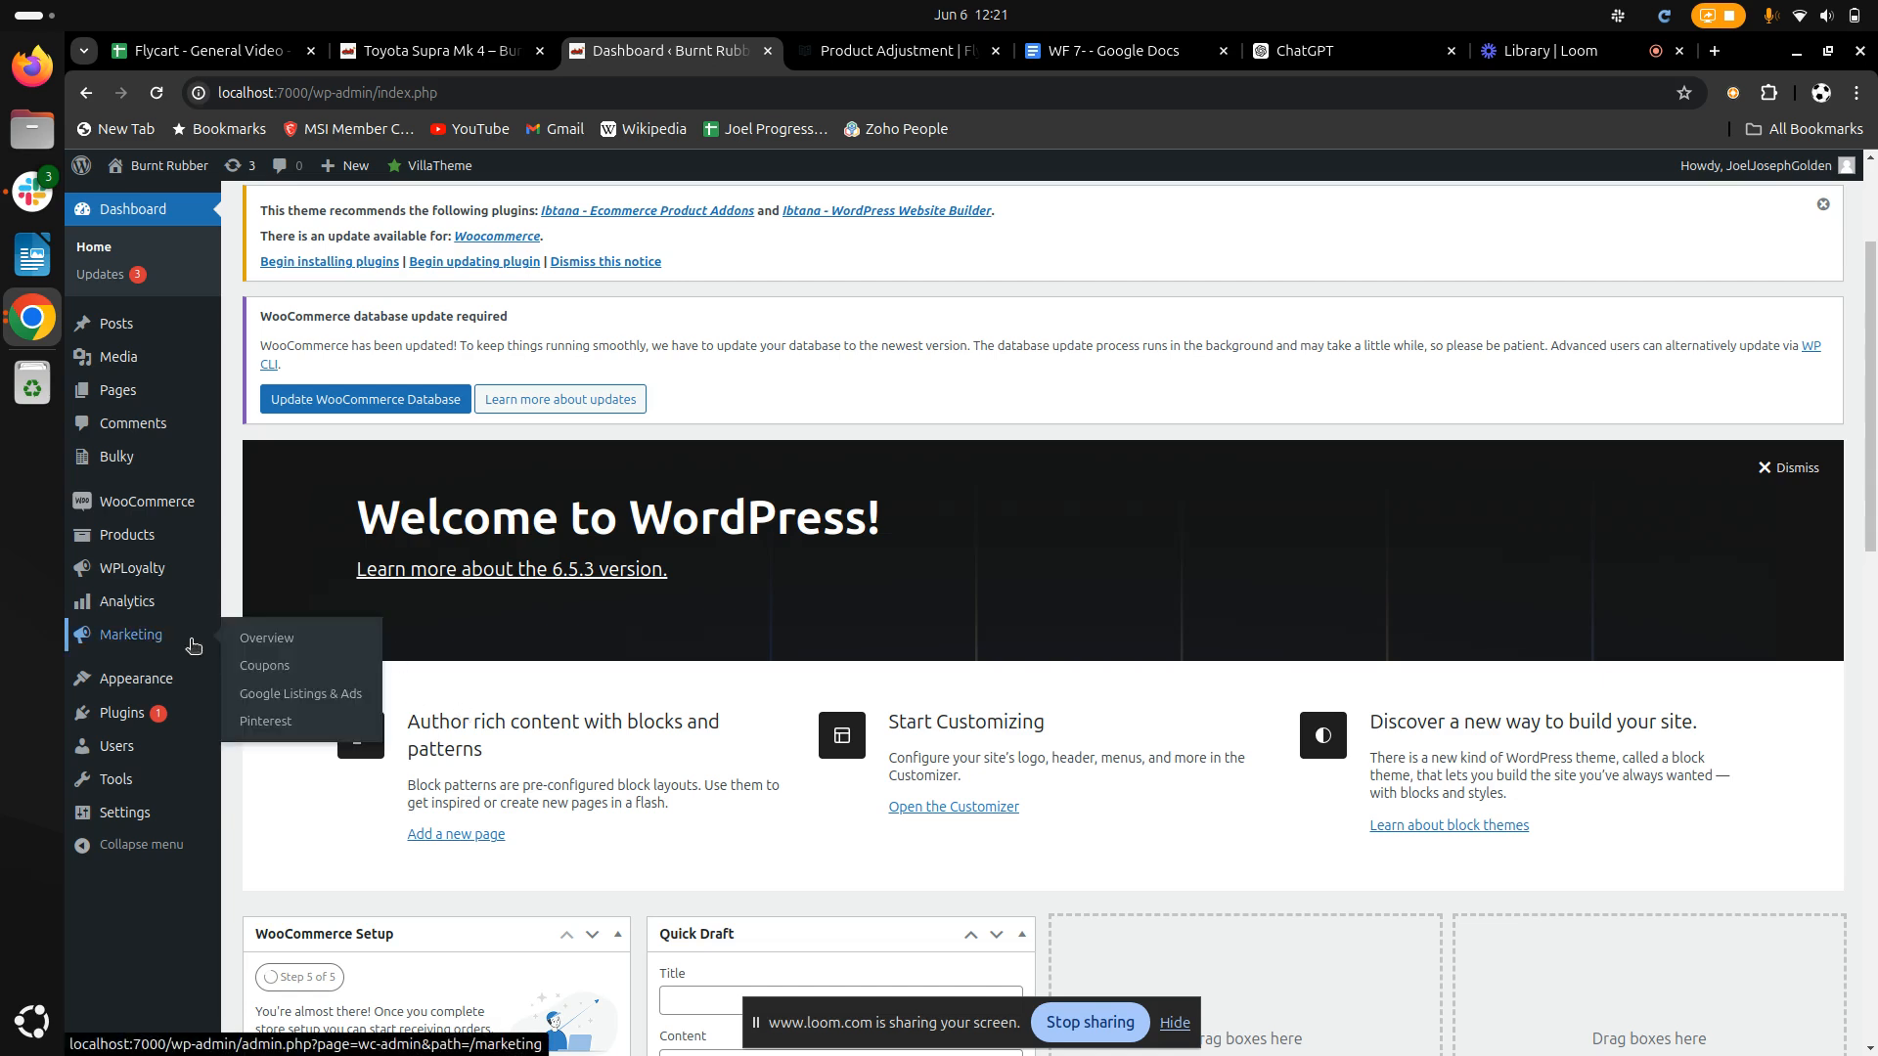
pyautogui.click(265, 665)
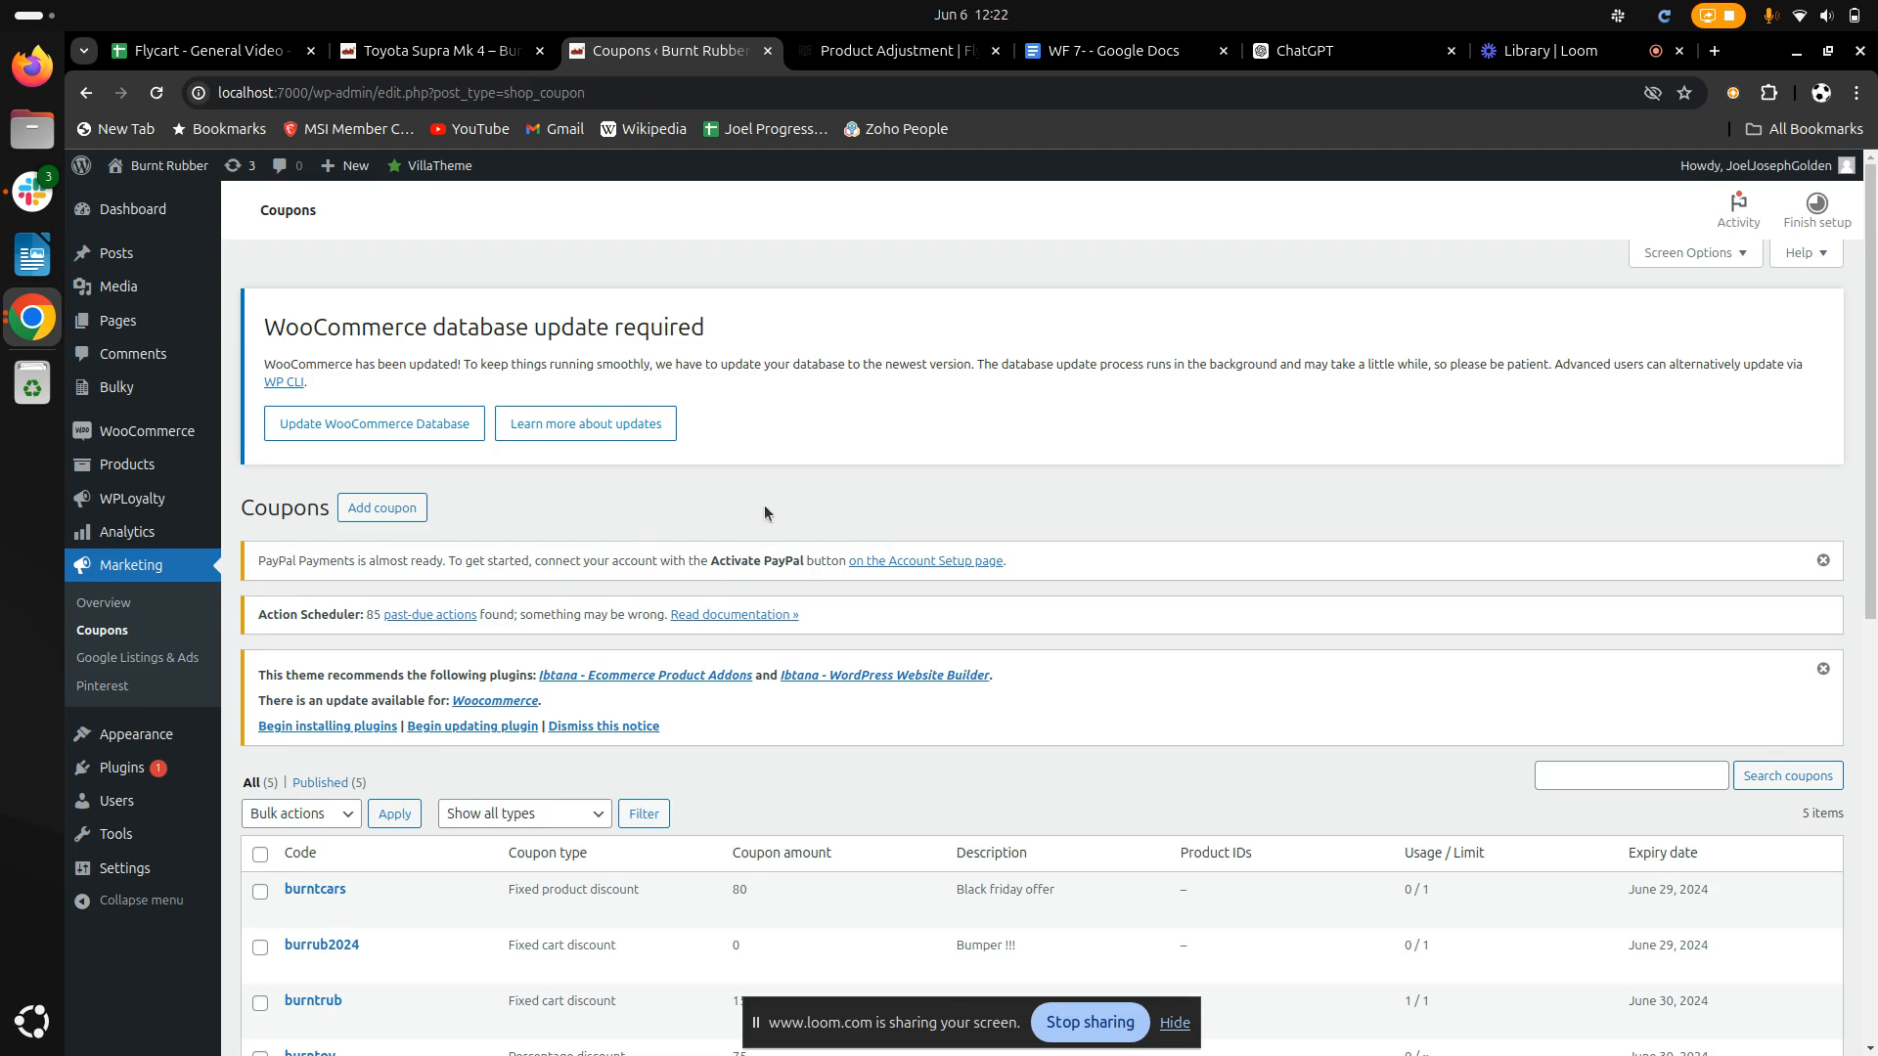
pyautogui.scroll(-2, 780, 515)
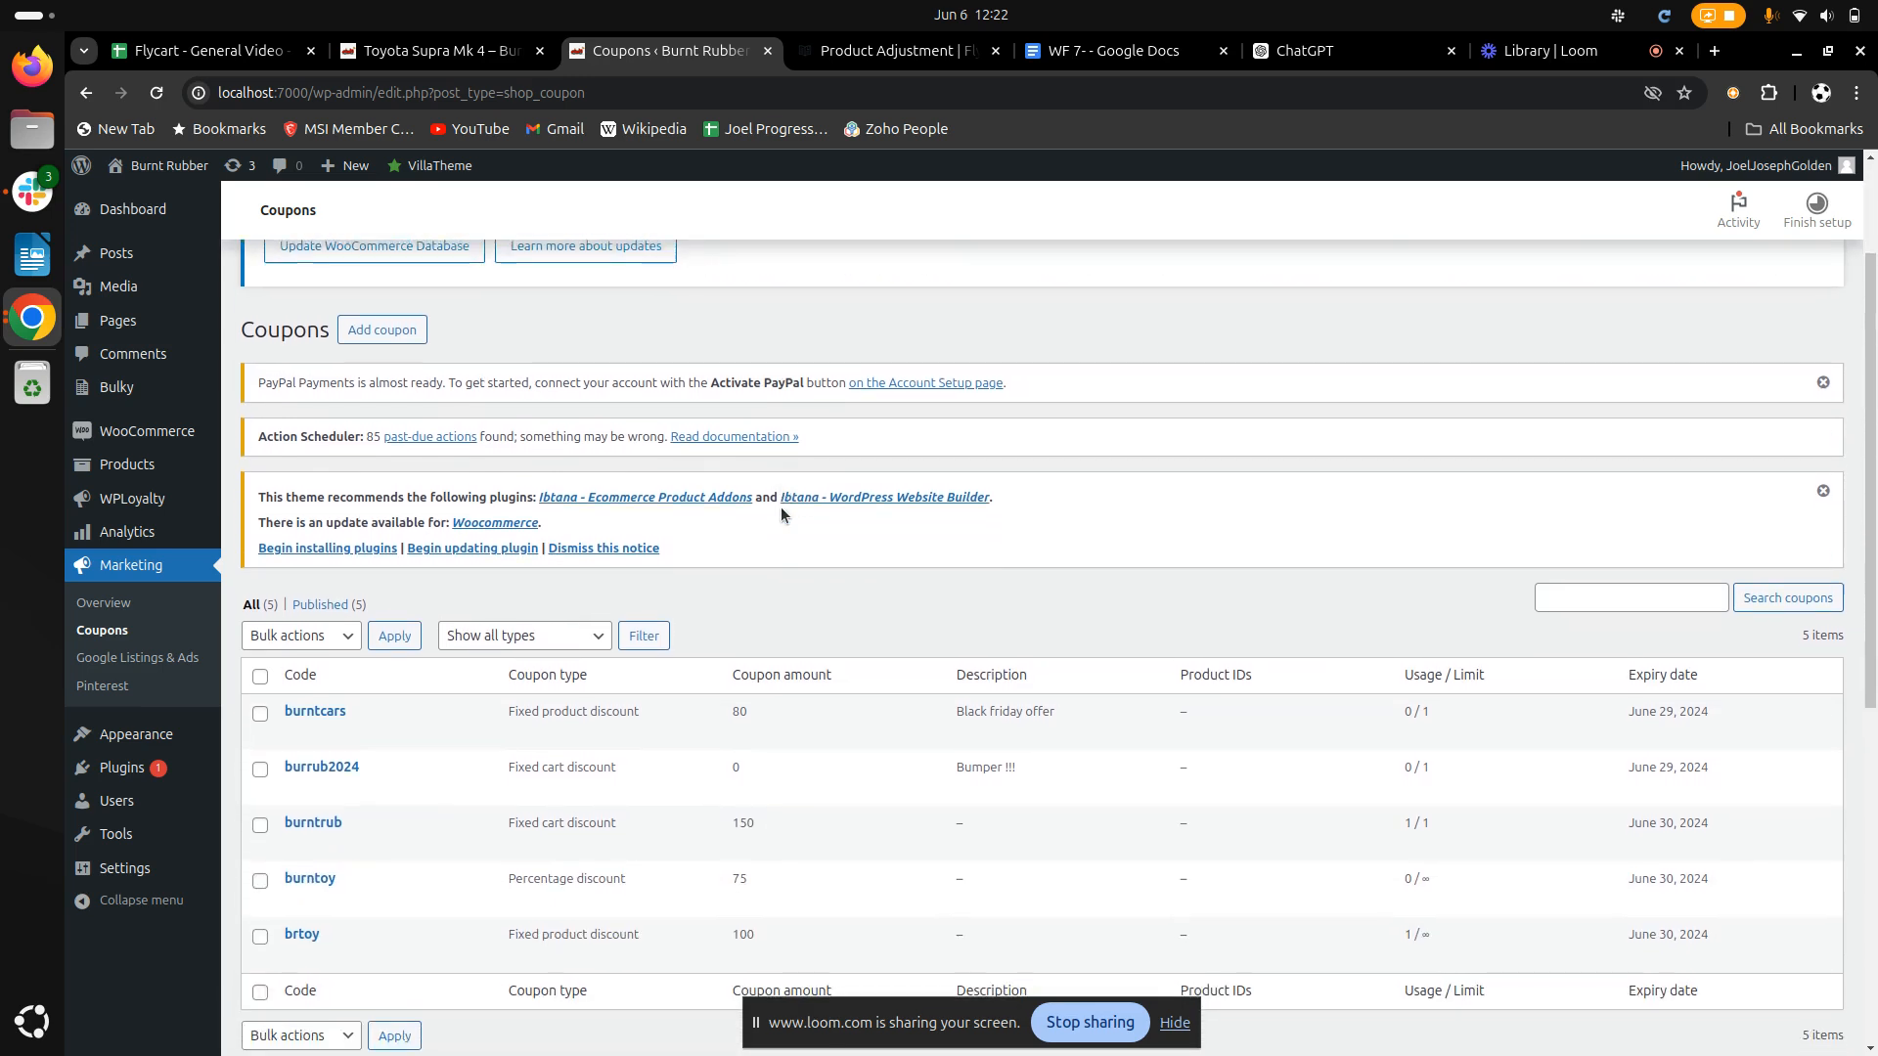
pyautogui.click(408, 340)
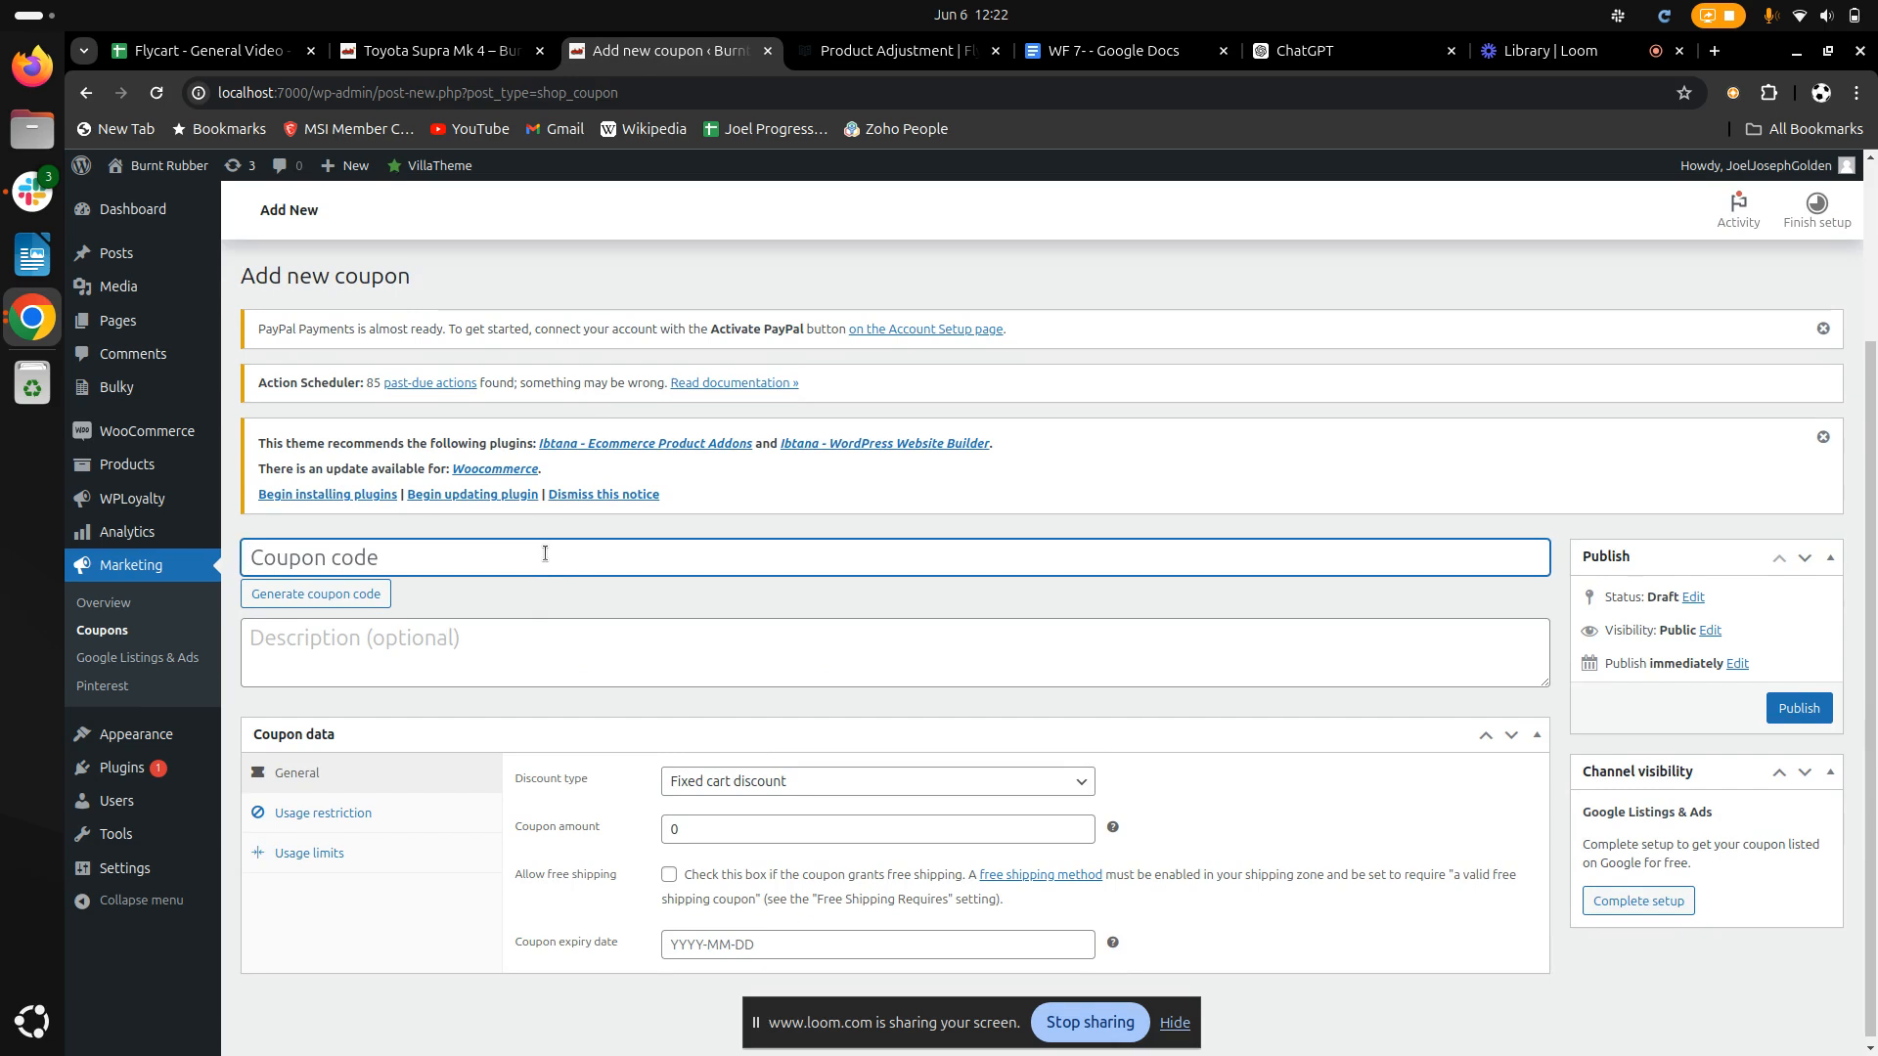
pyautogui.write('aksh07')
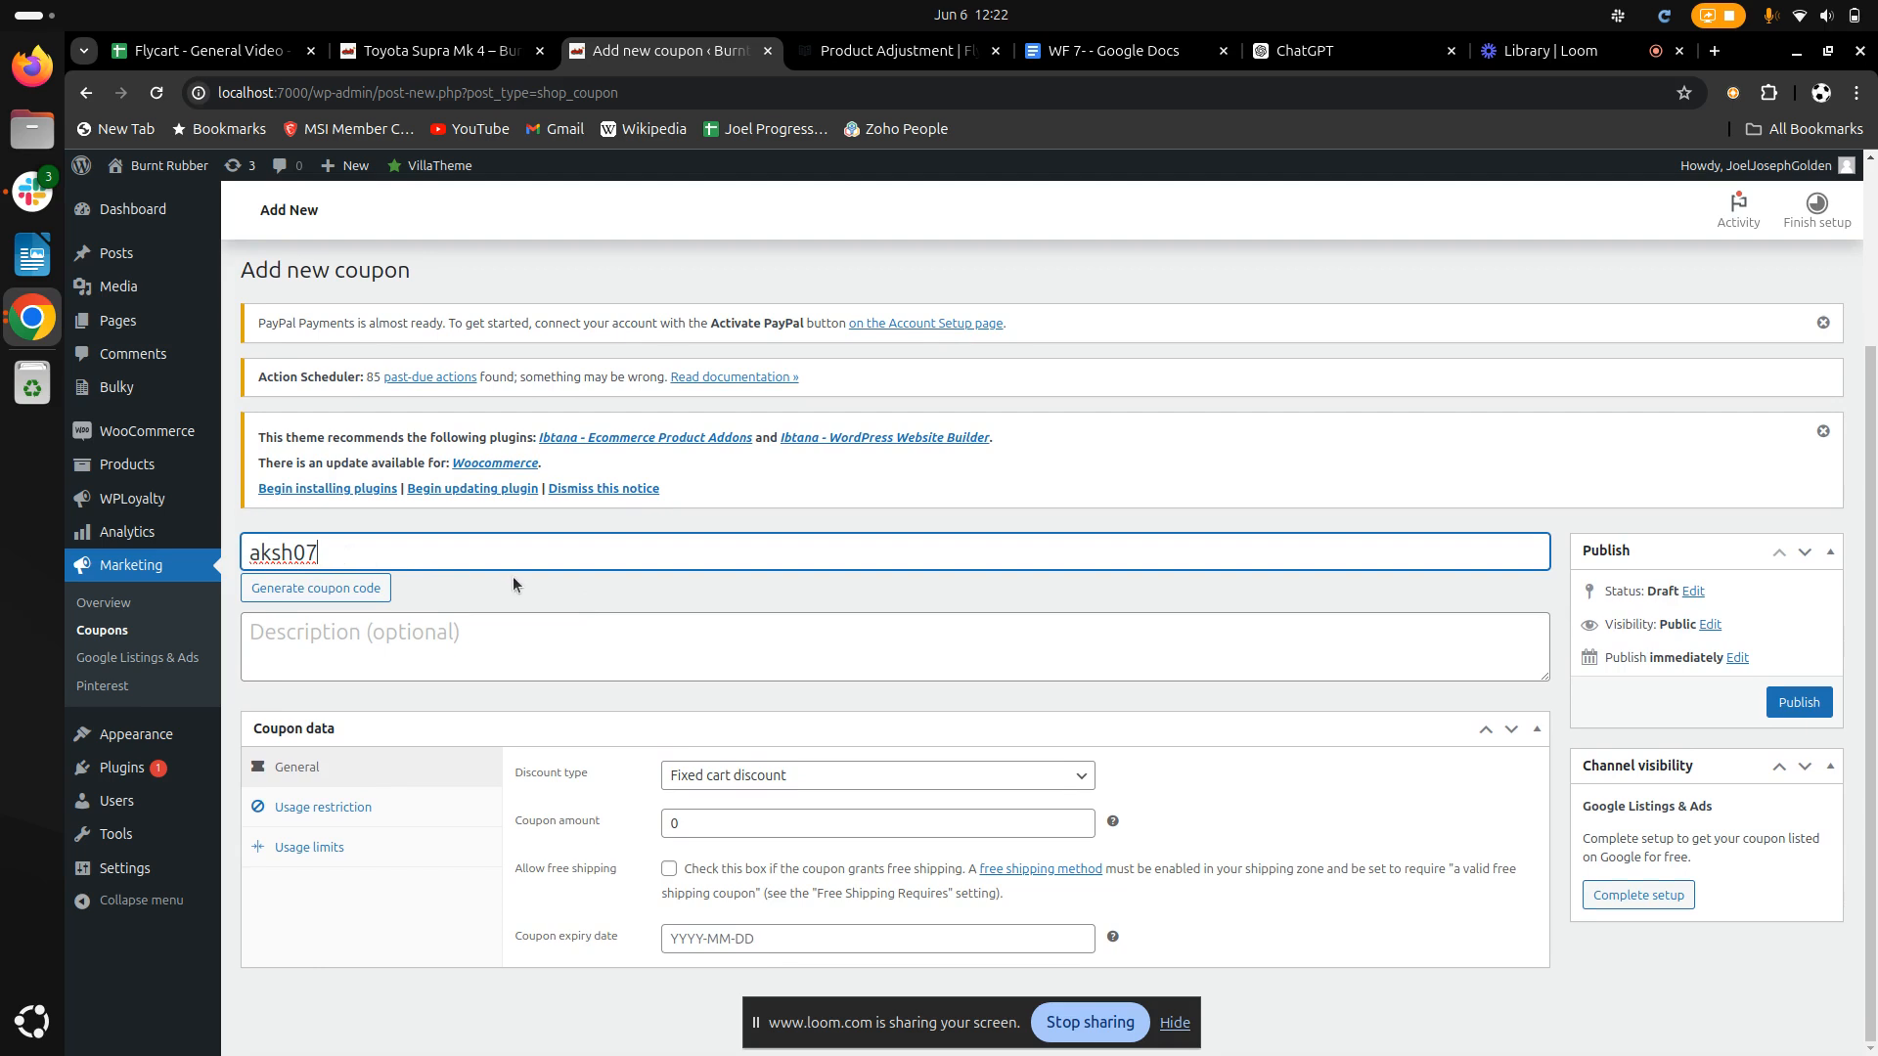
pyautogui.click(395, 623)
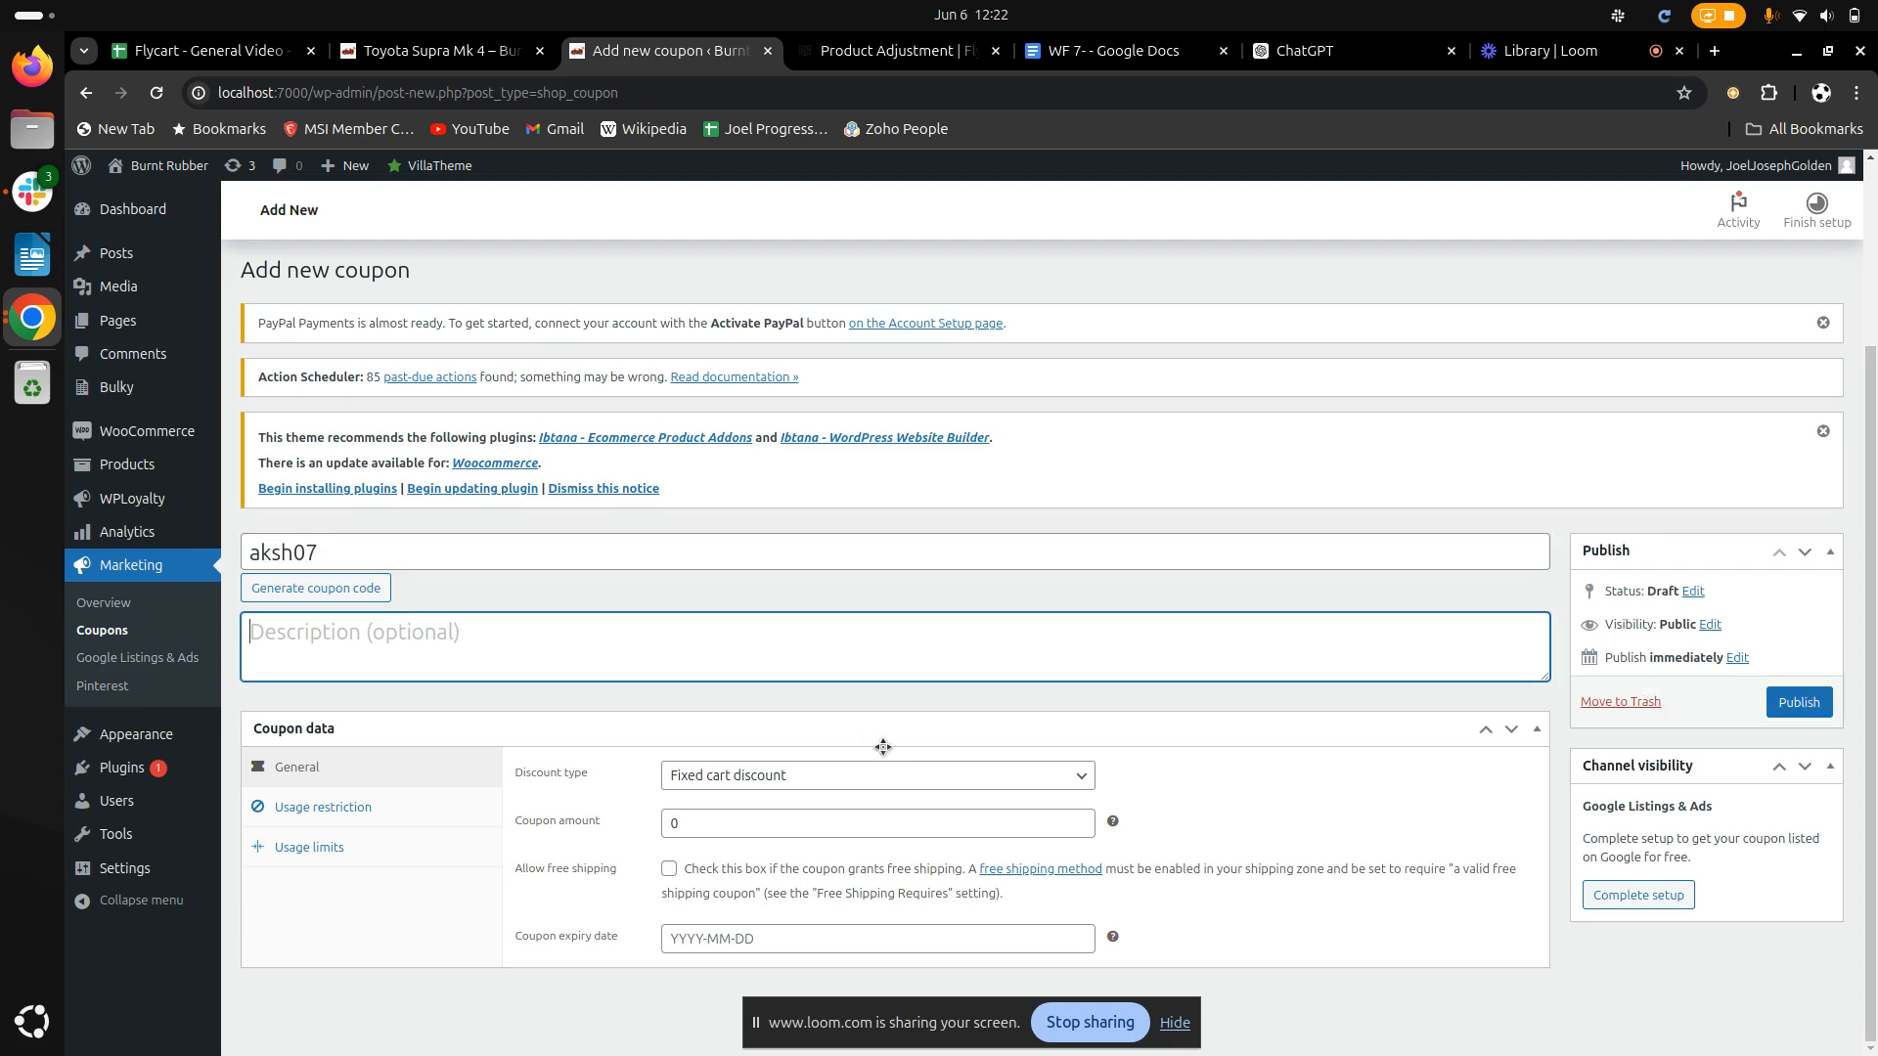
# Set the coupon's discount type to Percentage discount and its amount to 20%
pyautogui.click(992, 783)
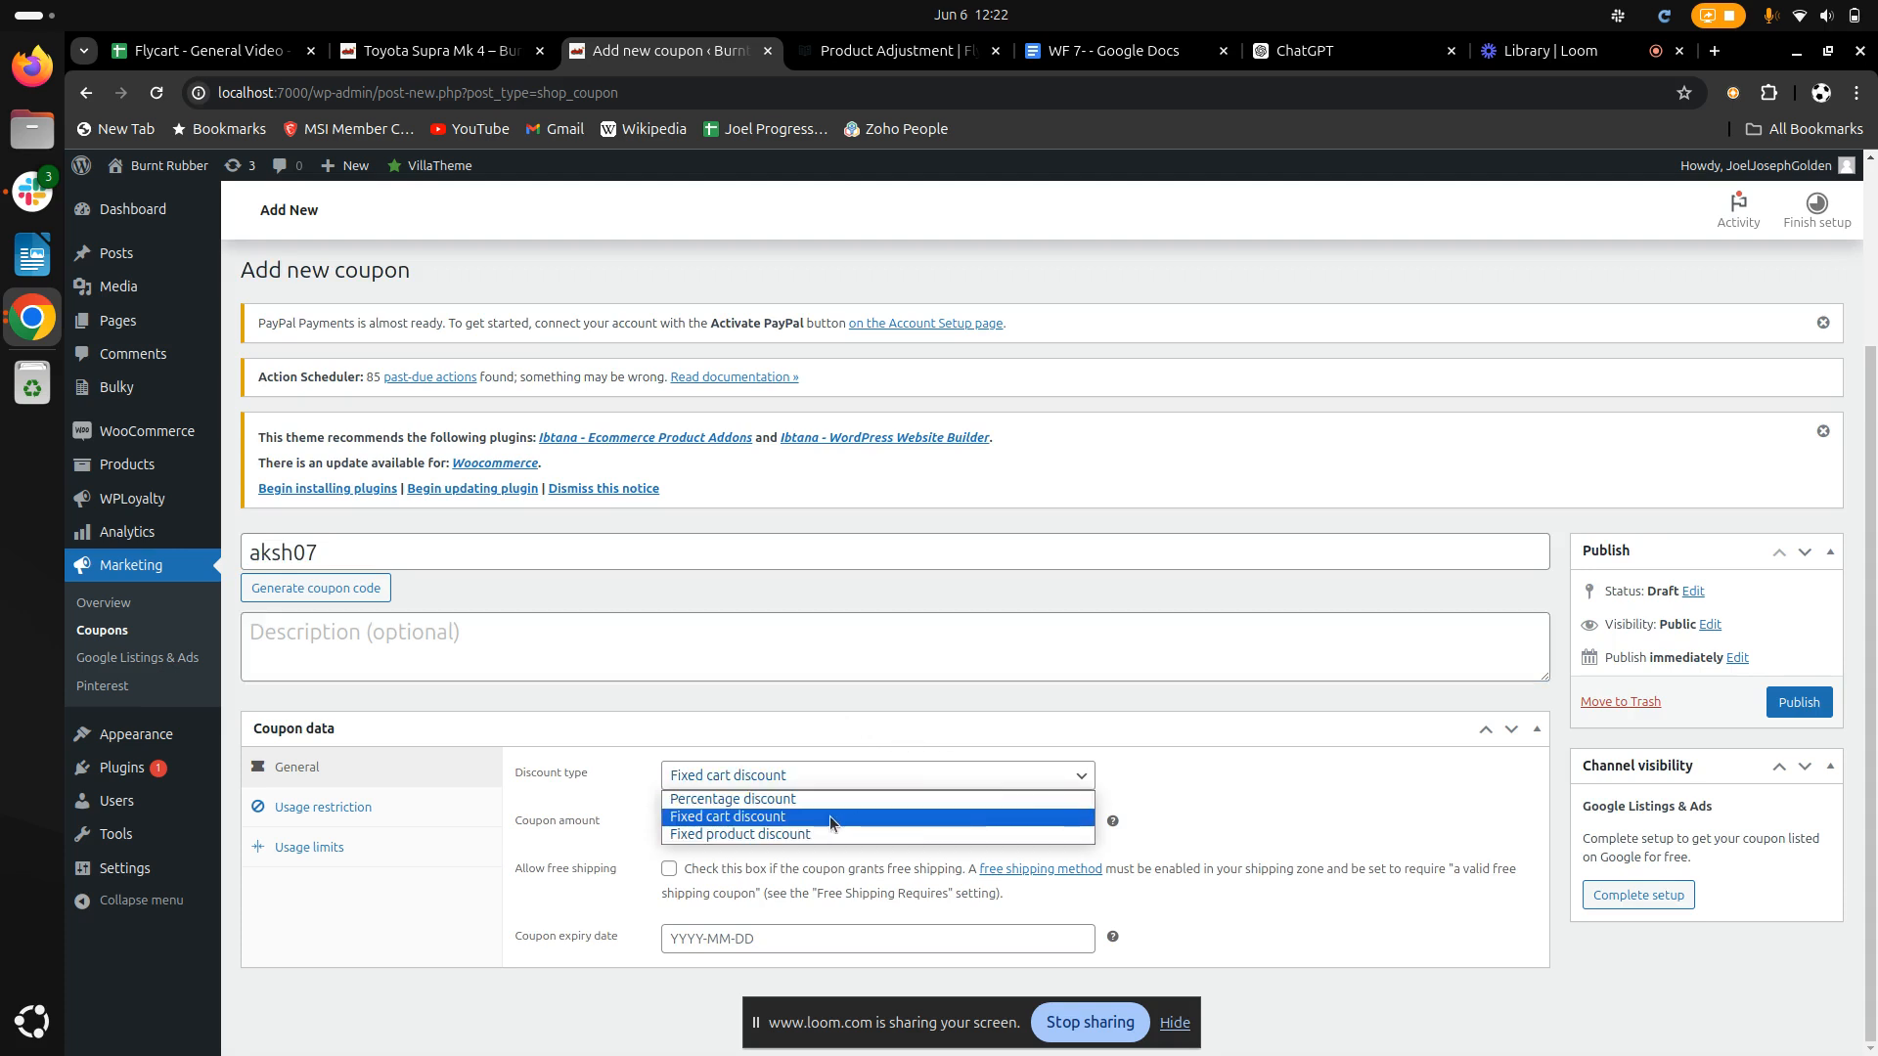
pyautogui.click(766, 800)
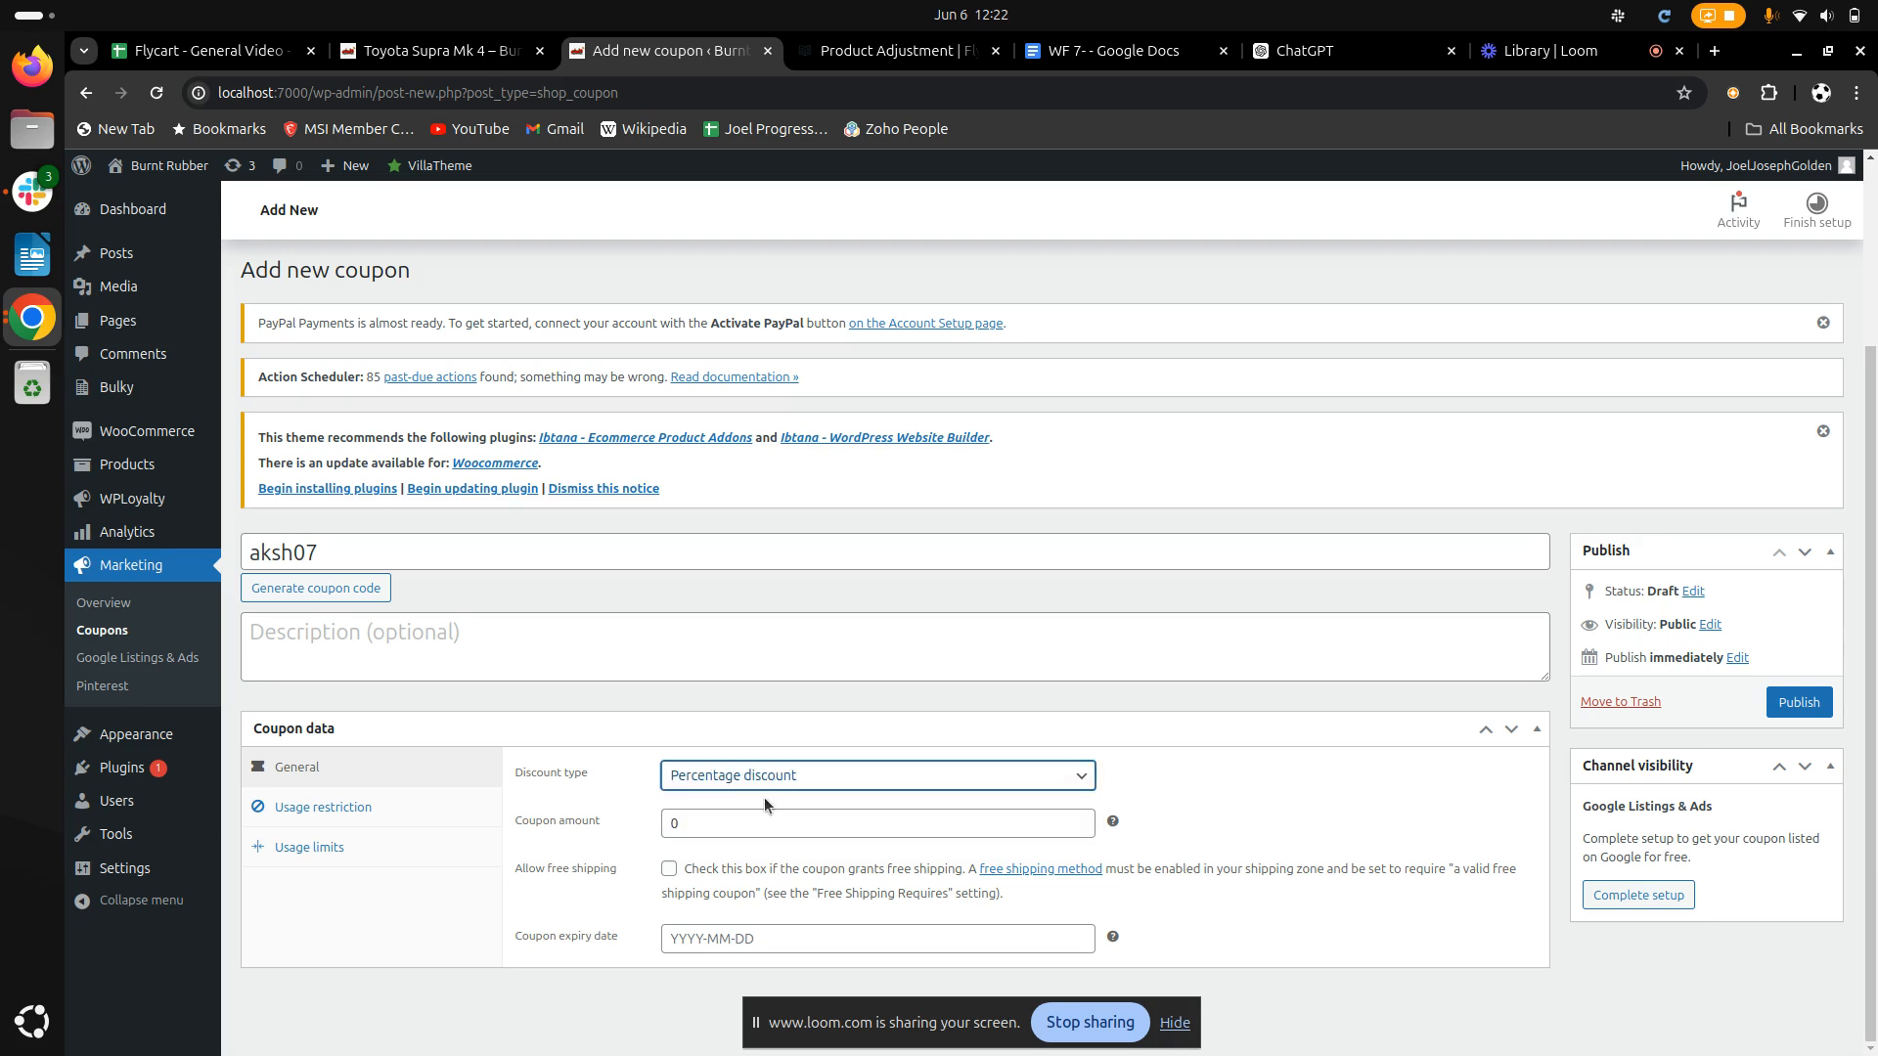
pyautogui.click(826, 822)
pyautogui.write('25')
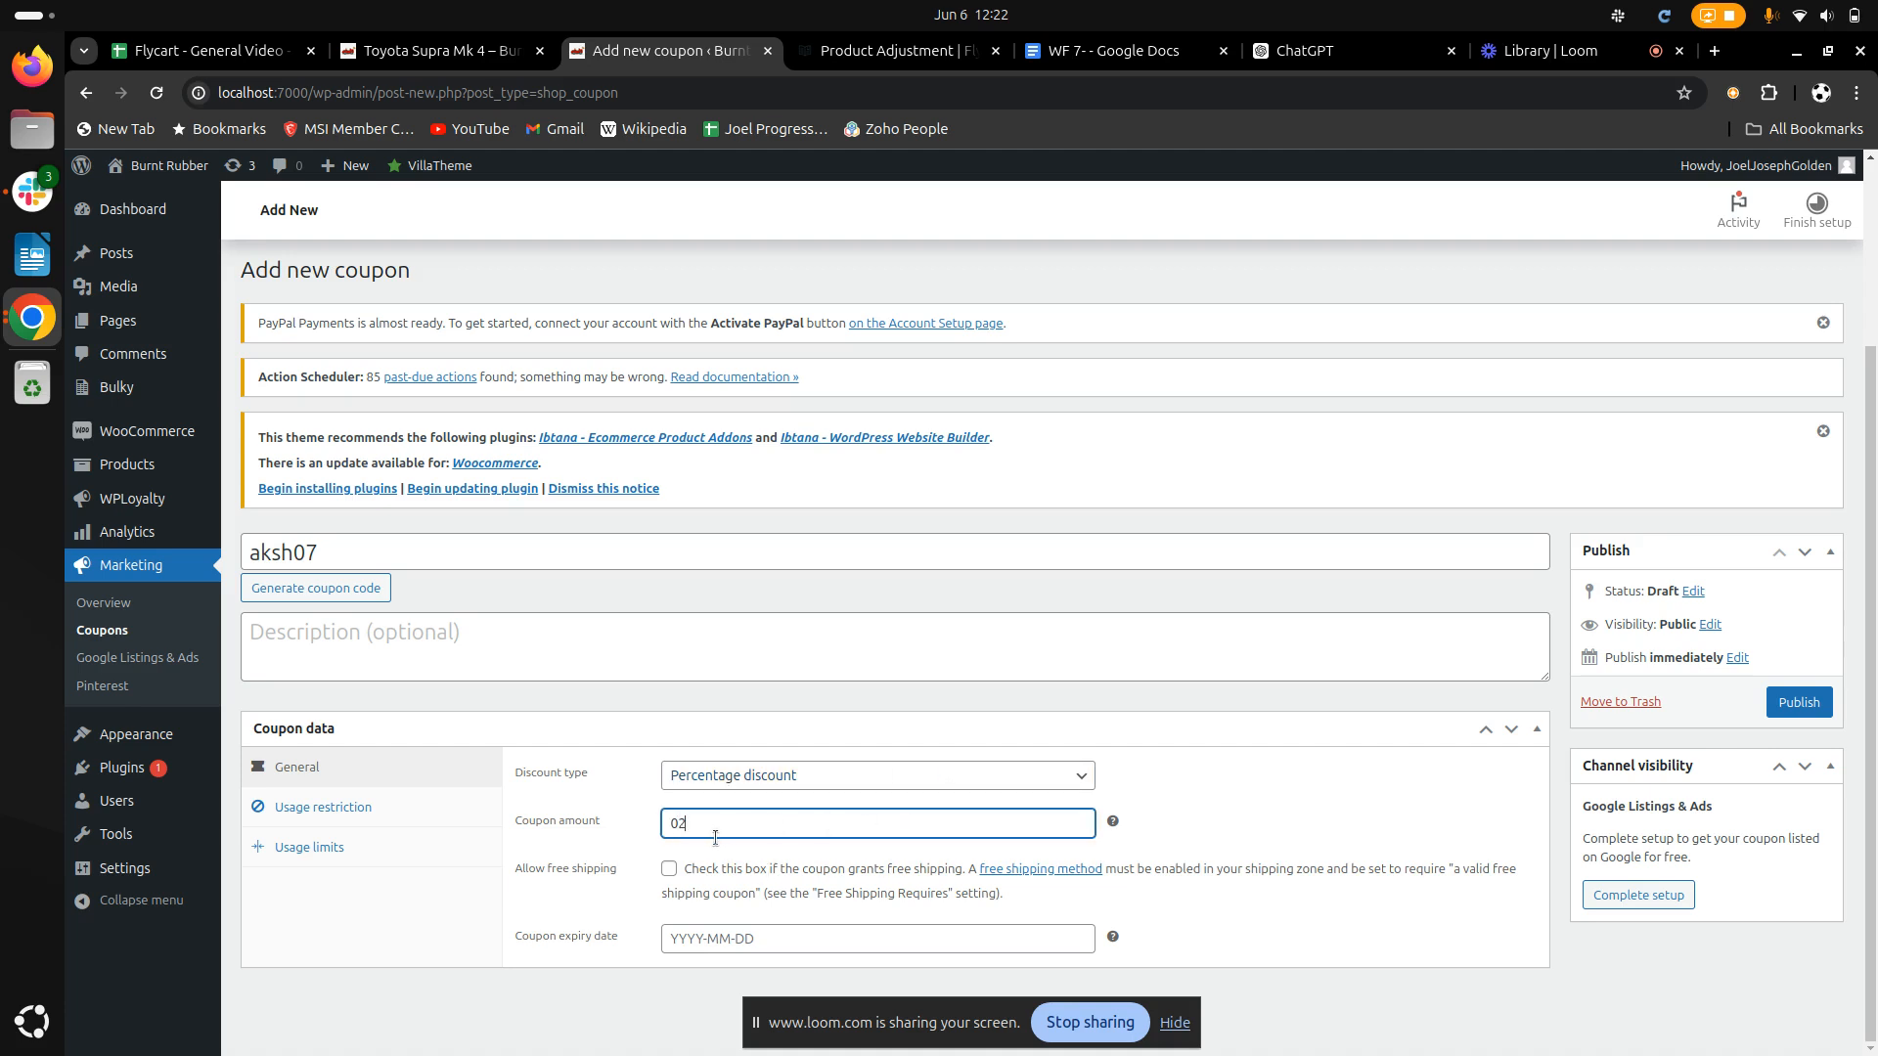
pyautogui.press('BackSpace')
pyautogui.write('0%')
# Set the coupon's expiry date to 2024-06-30
pyautogui.click(798, 939)
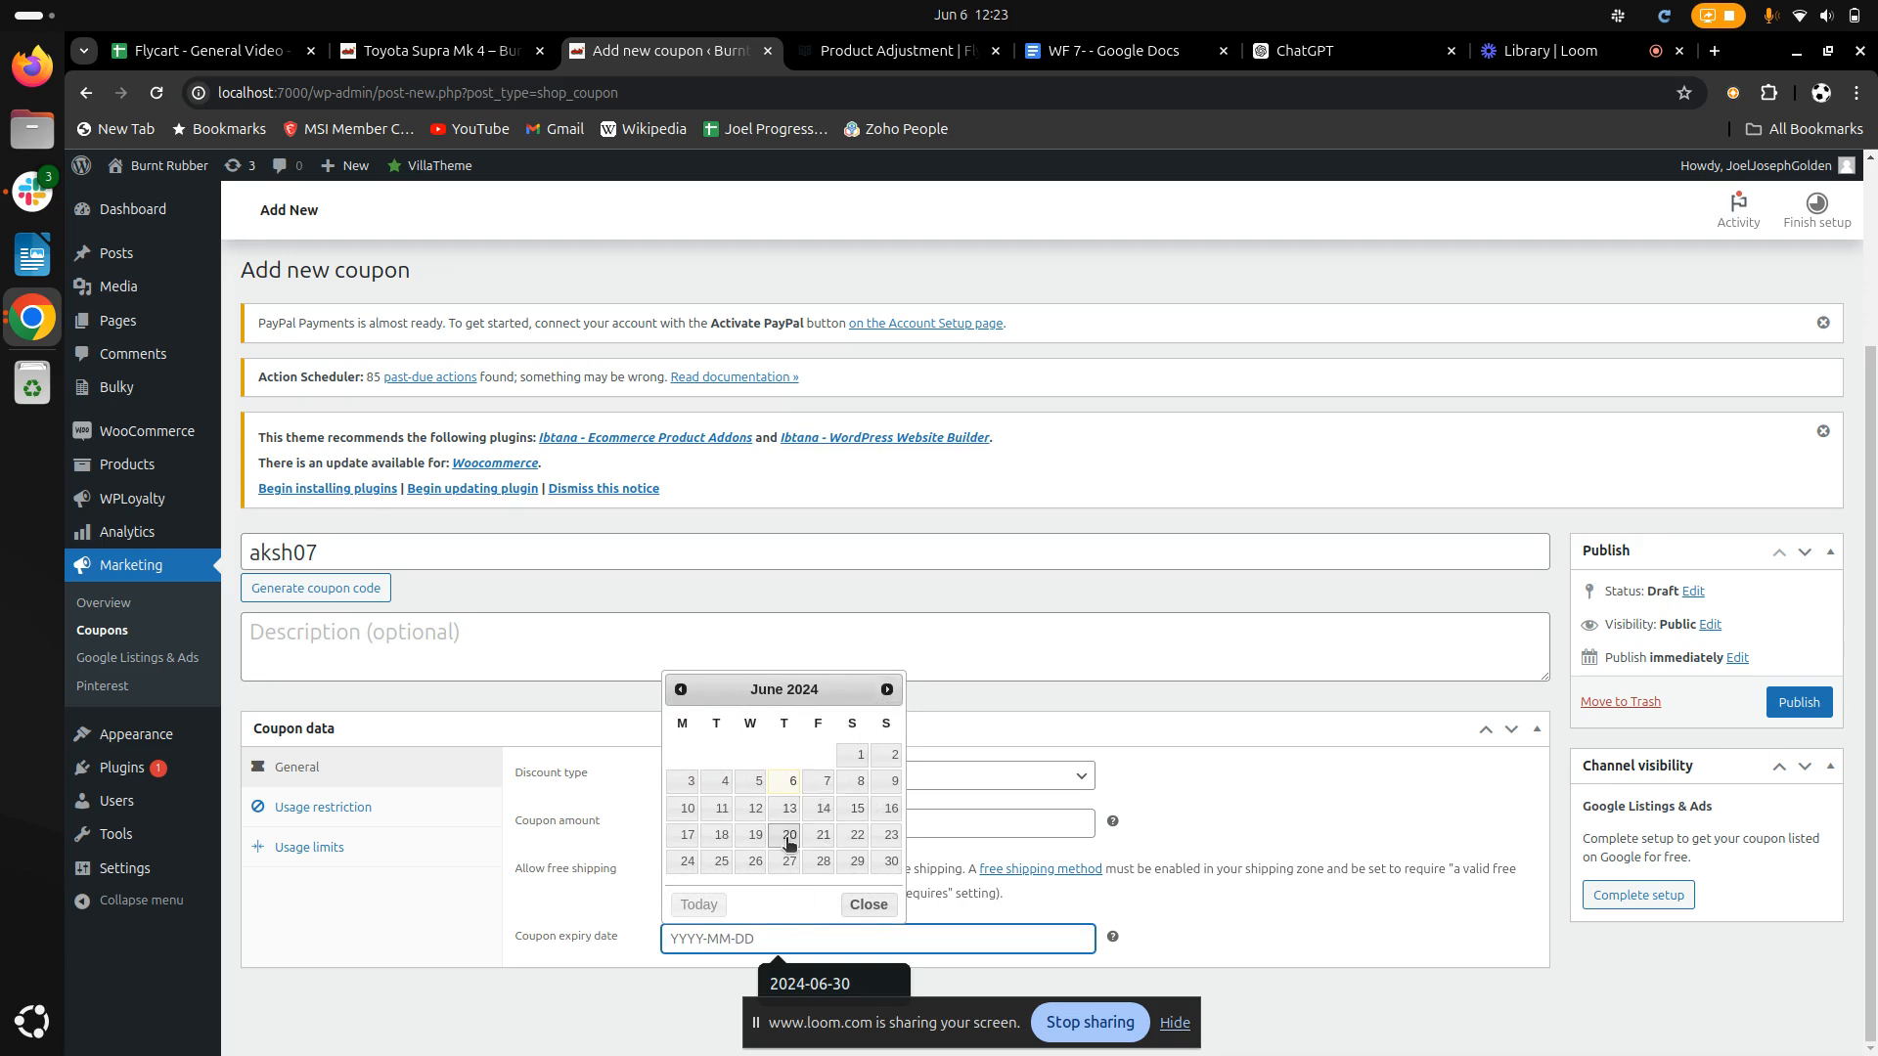
pyautogui.click(890, 862)
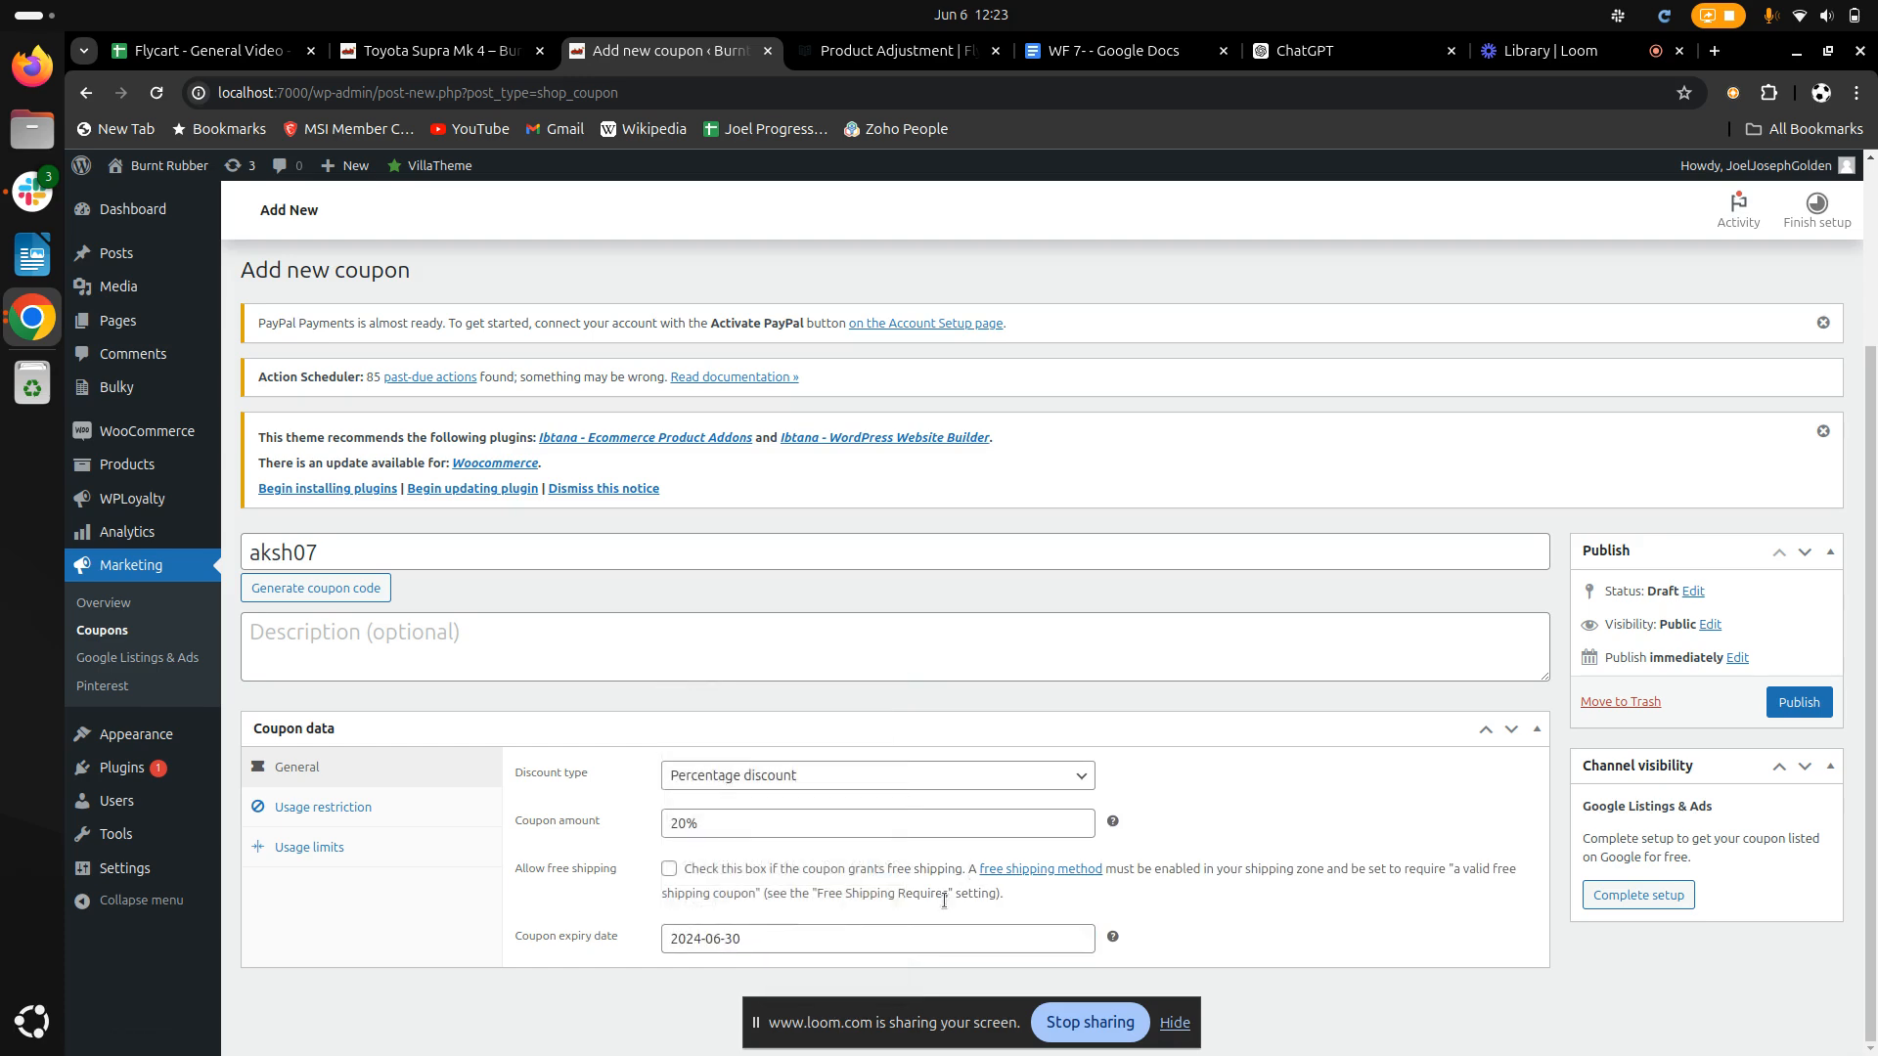
pyautogui.scroll(2, 1132, 868)
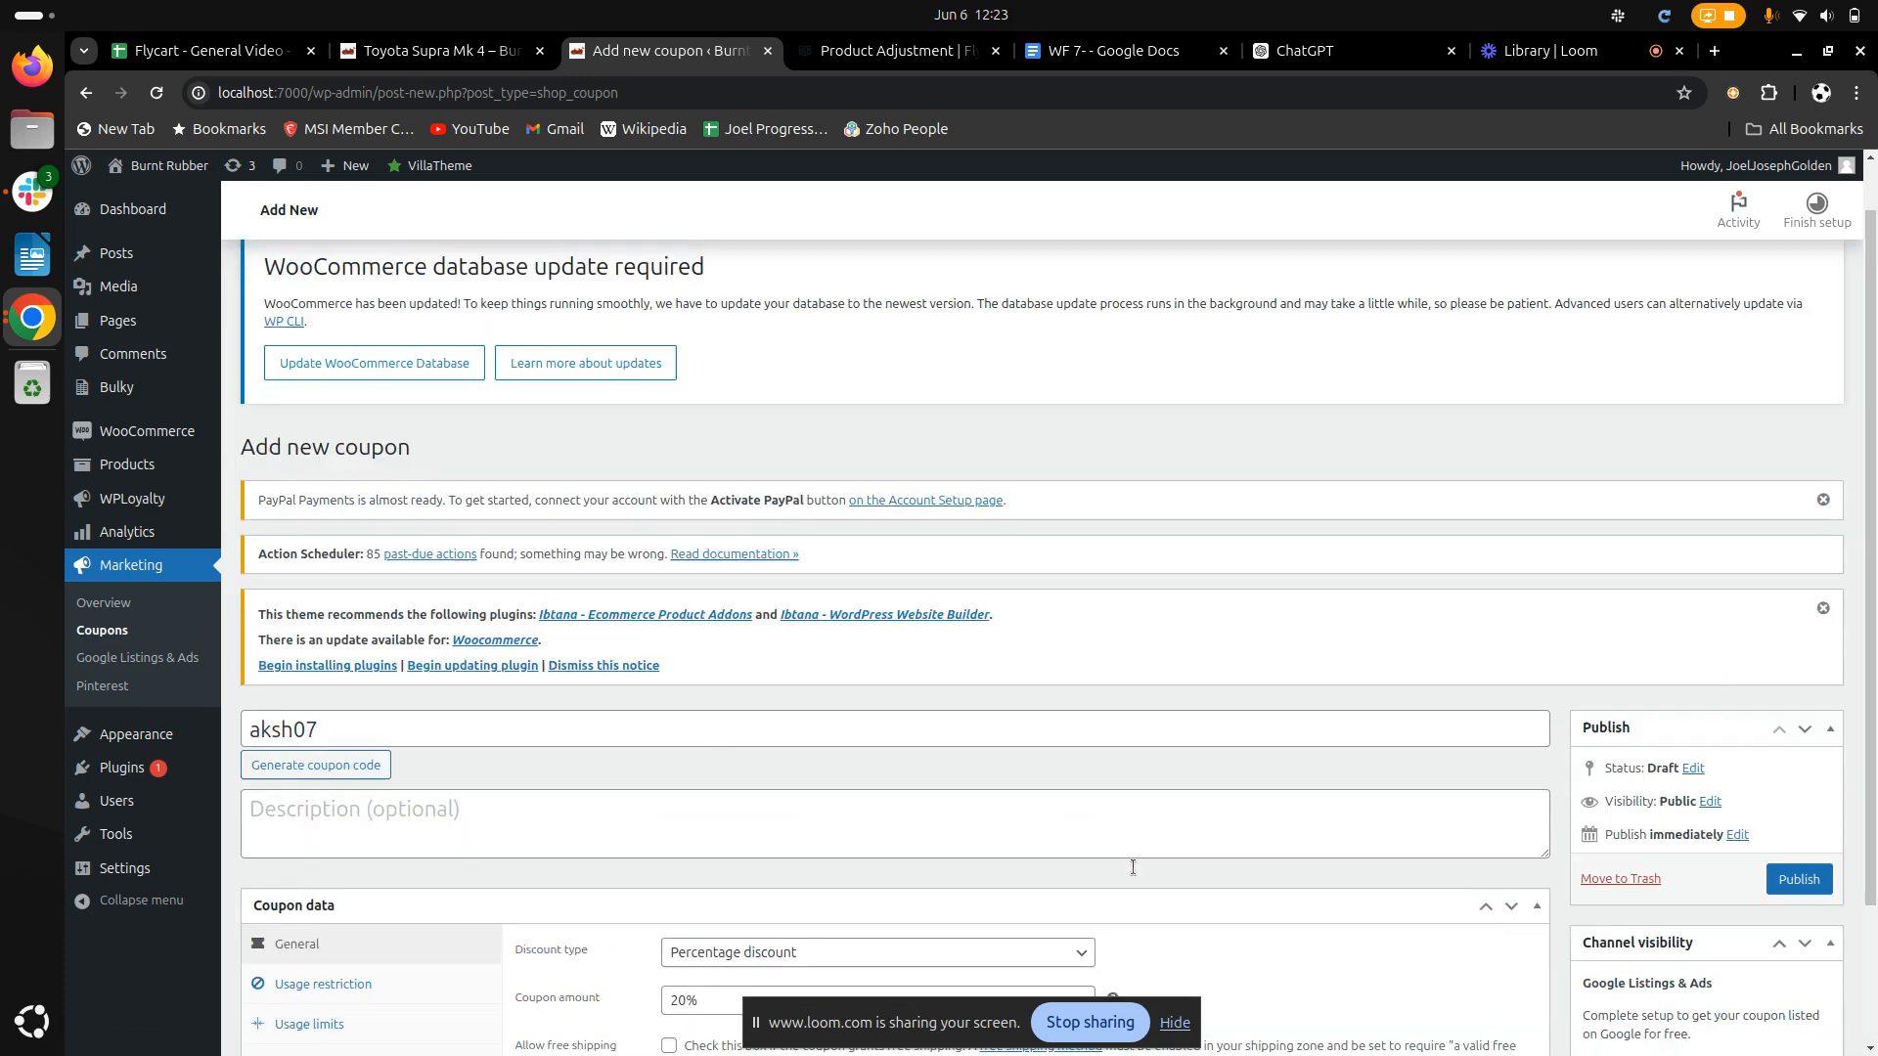
pyautogui.scroll(-2, 1132, 867)
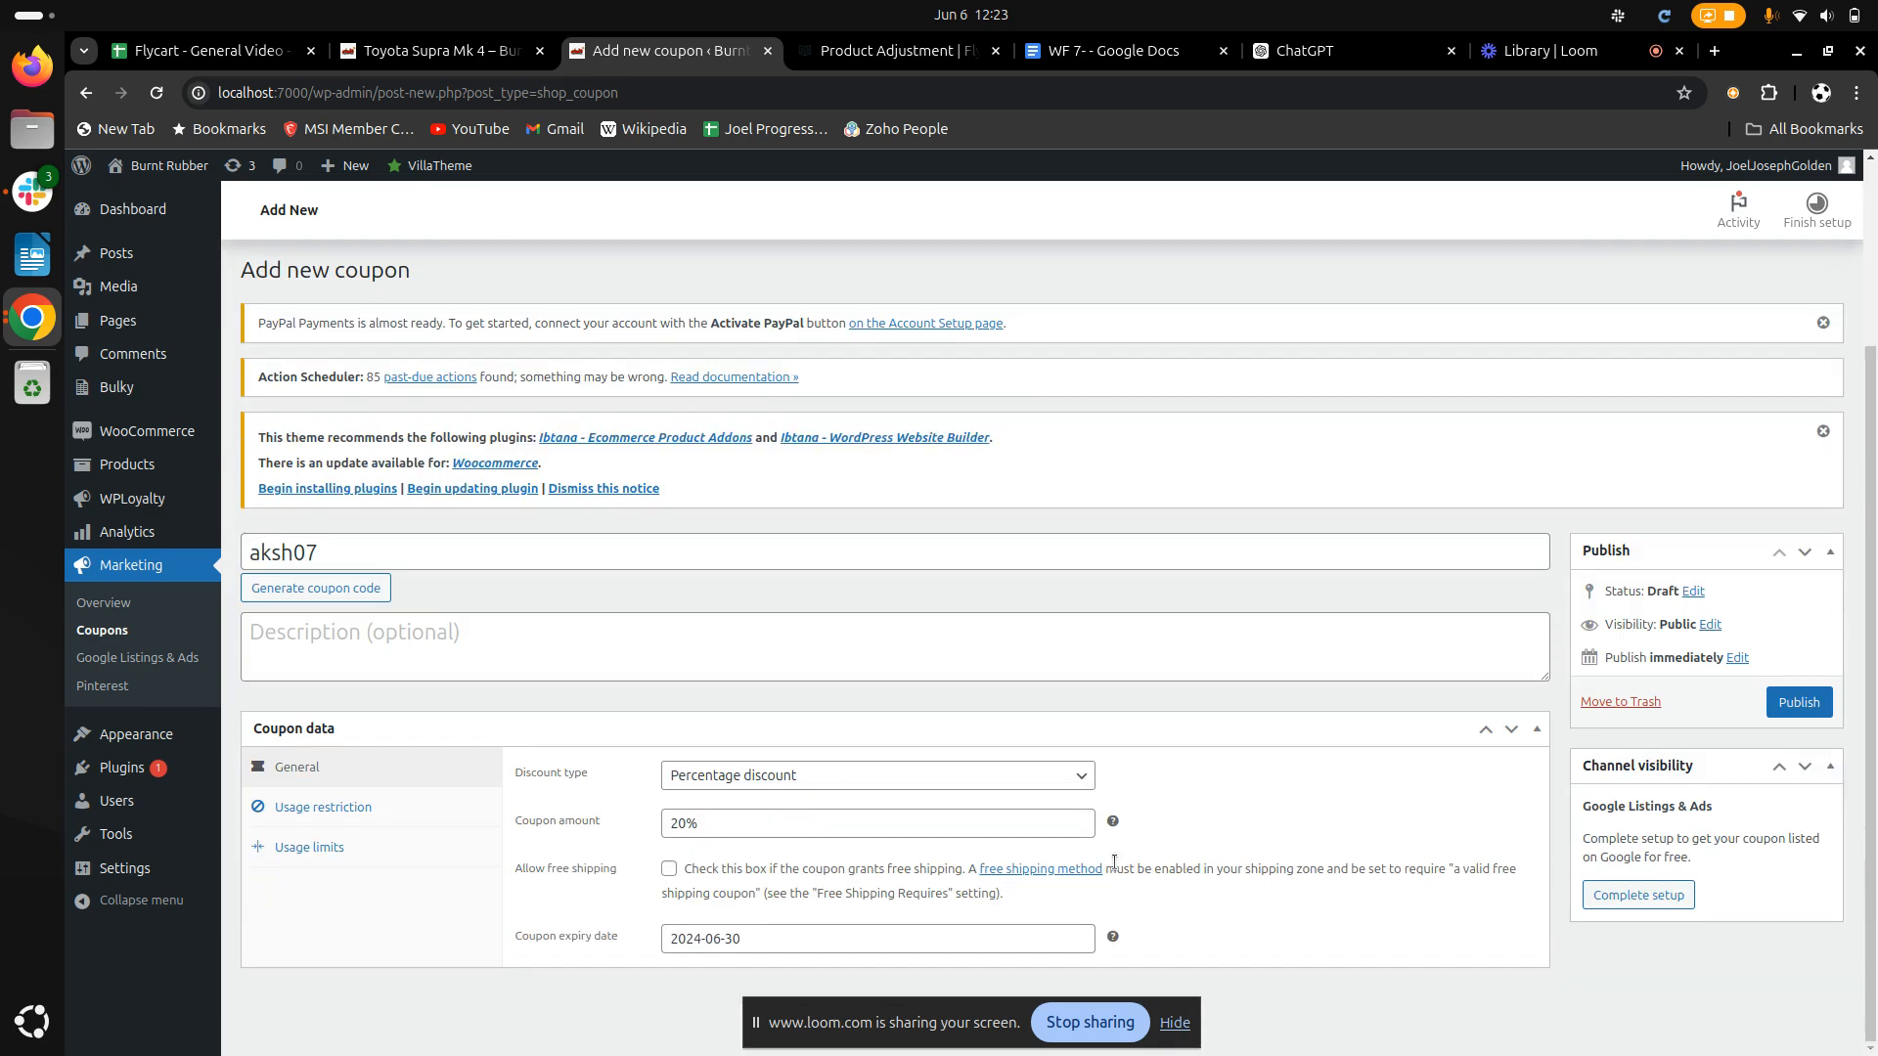
# Restrict the coupon's usage to a minimum spend of 1000 and a maximum spend of 5000, and save the coupon
pyautogui.click(352, 807)
pyautogui.scroll(-3, 755, 734)
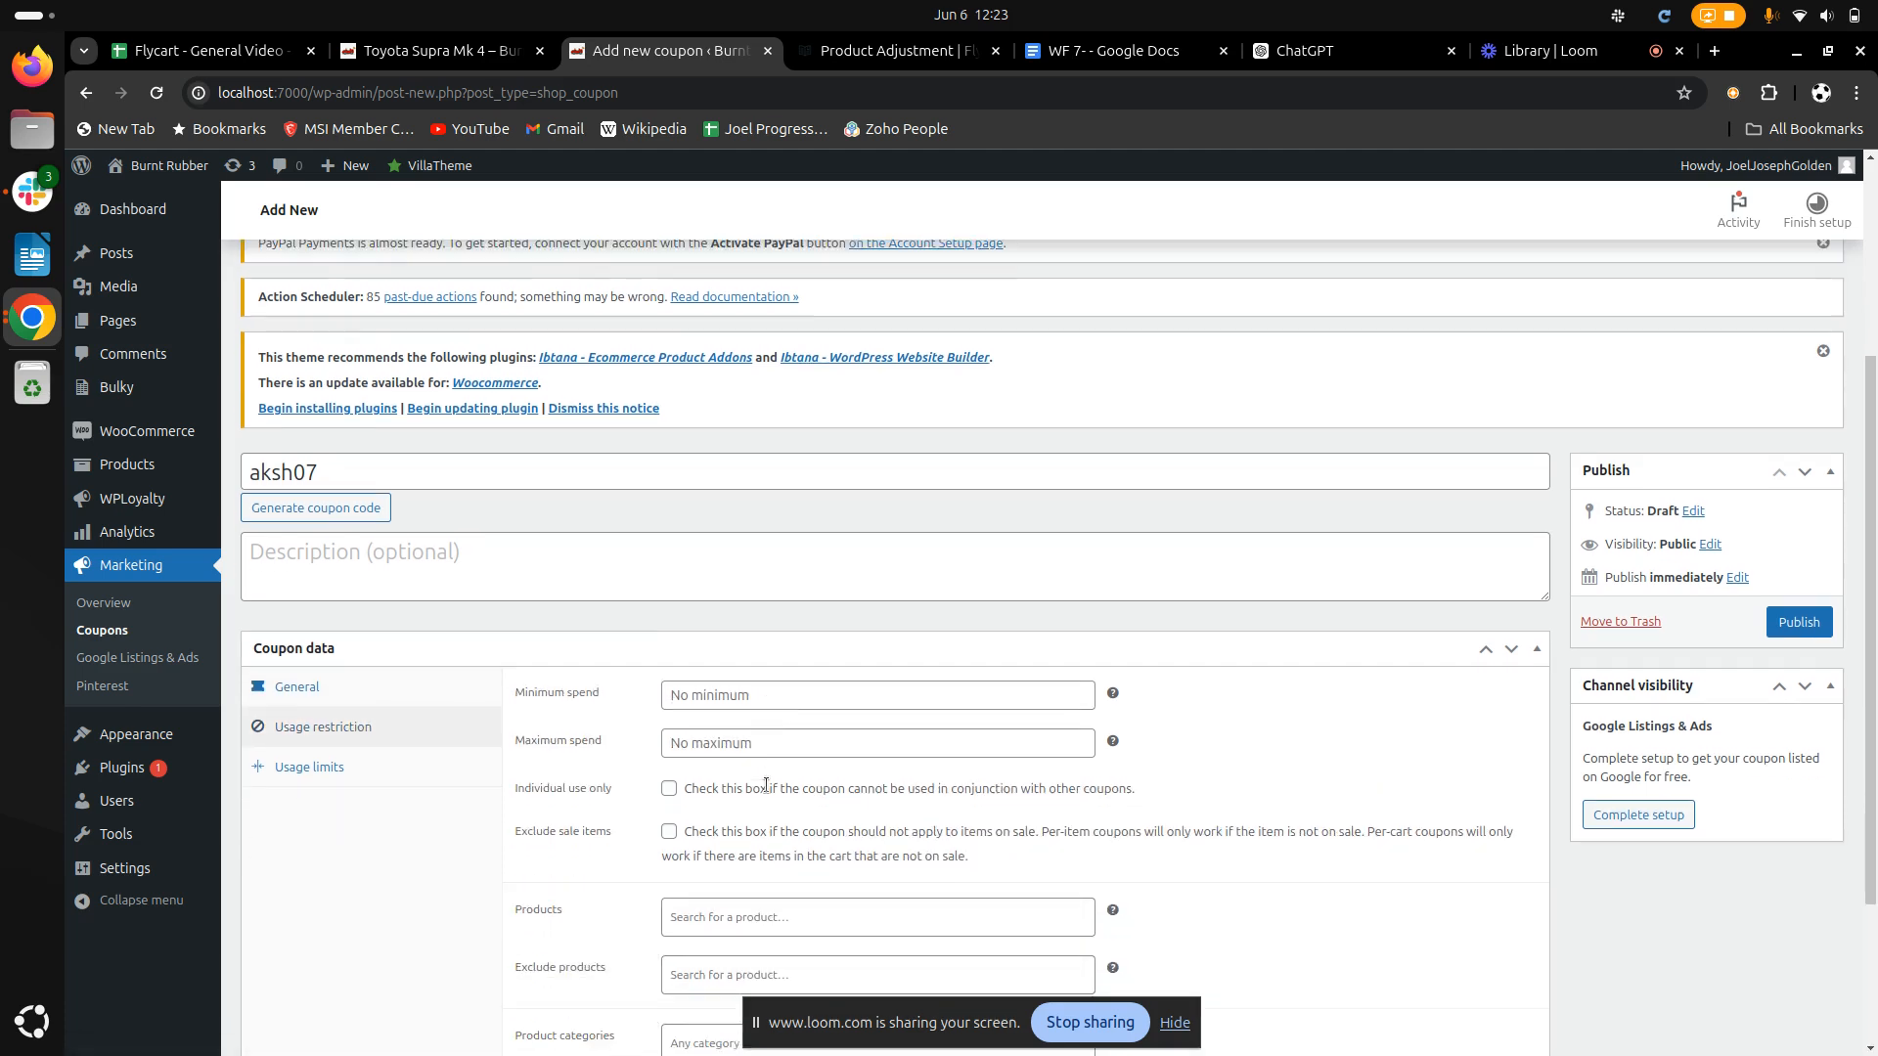
pyautogui.click(753, 613)
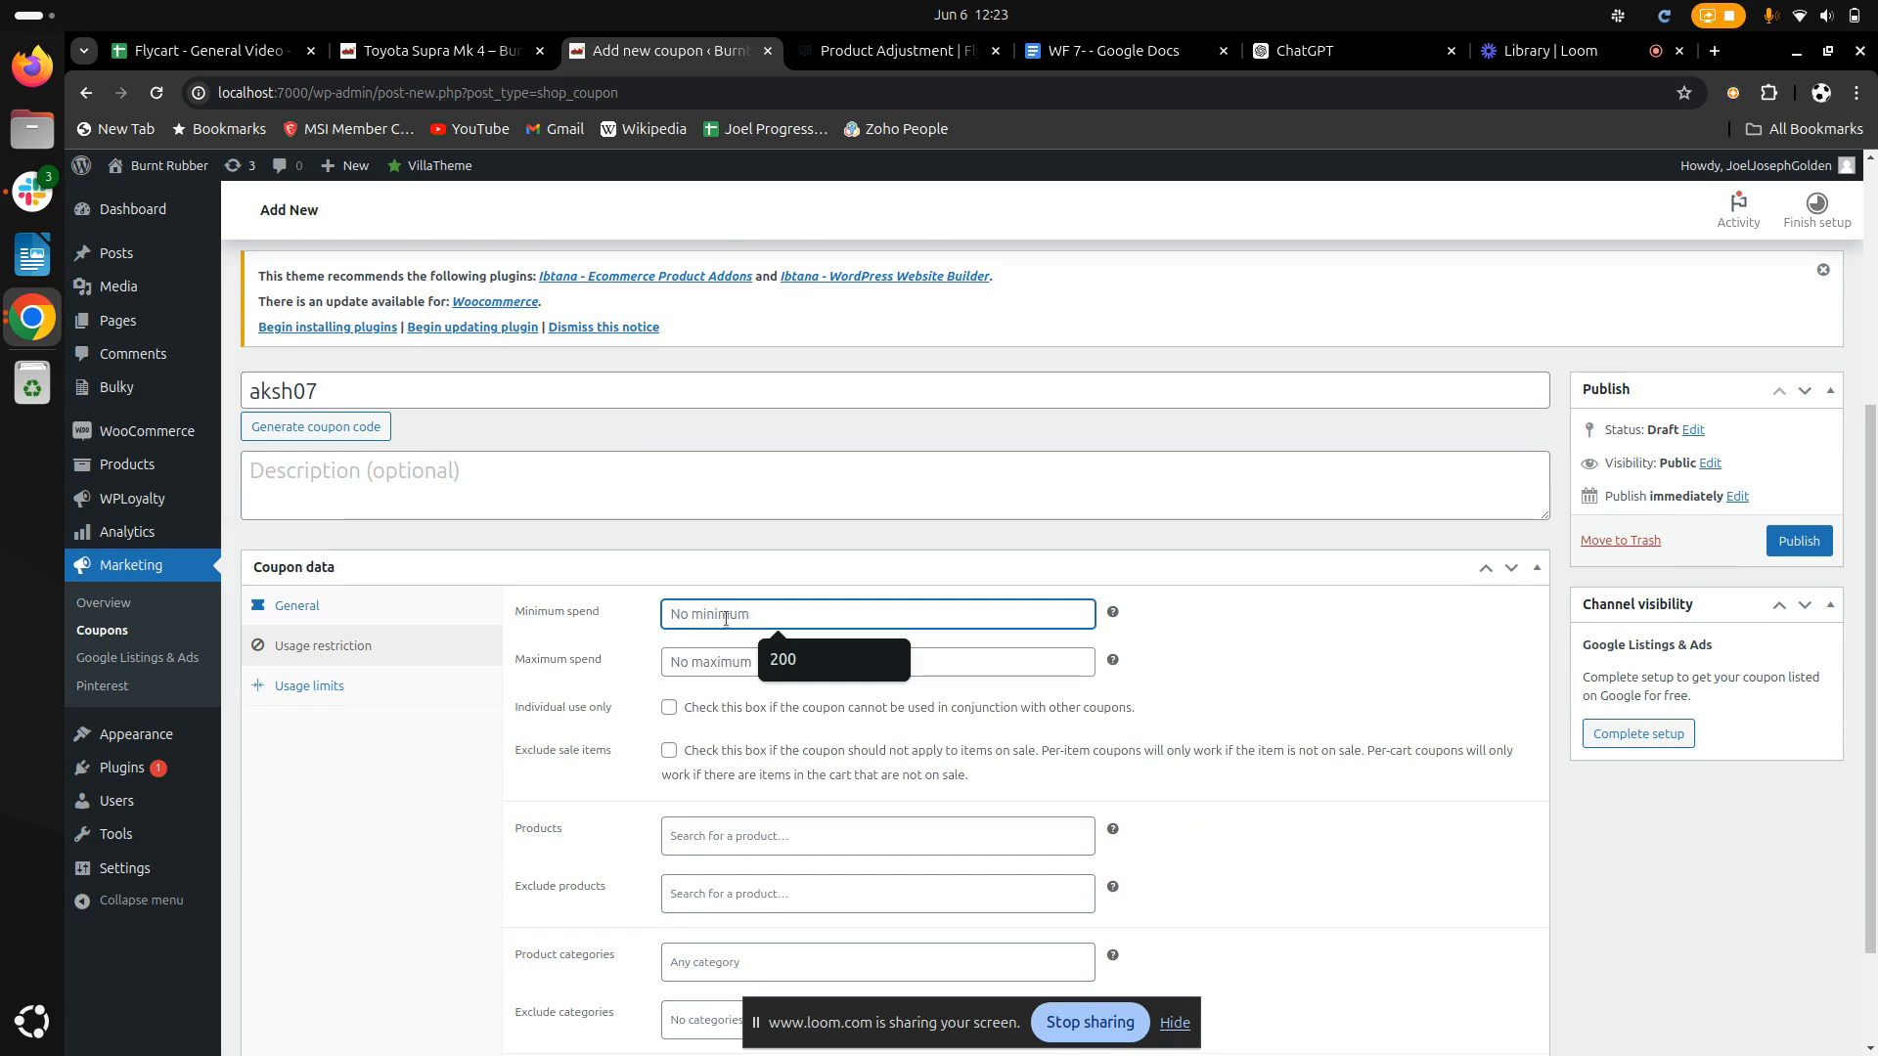
pyautogui.write('1000')
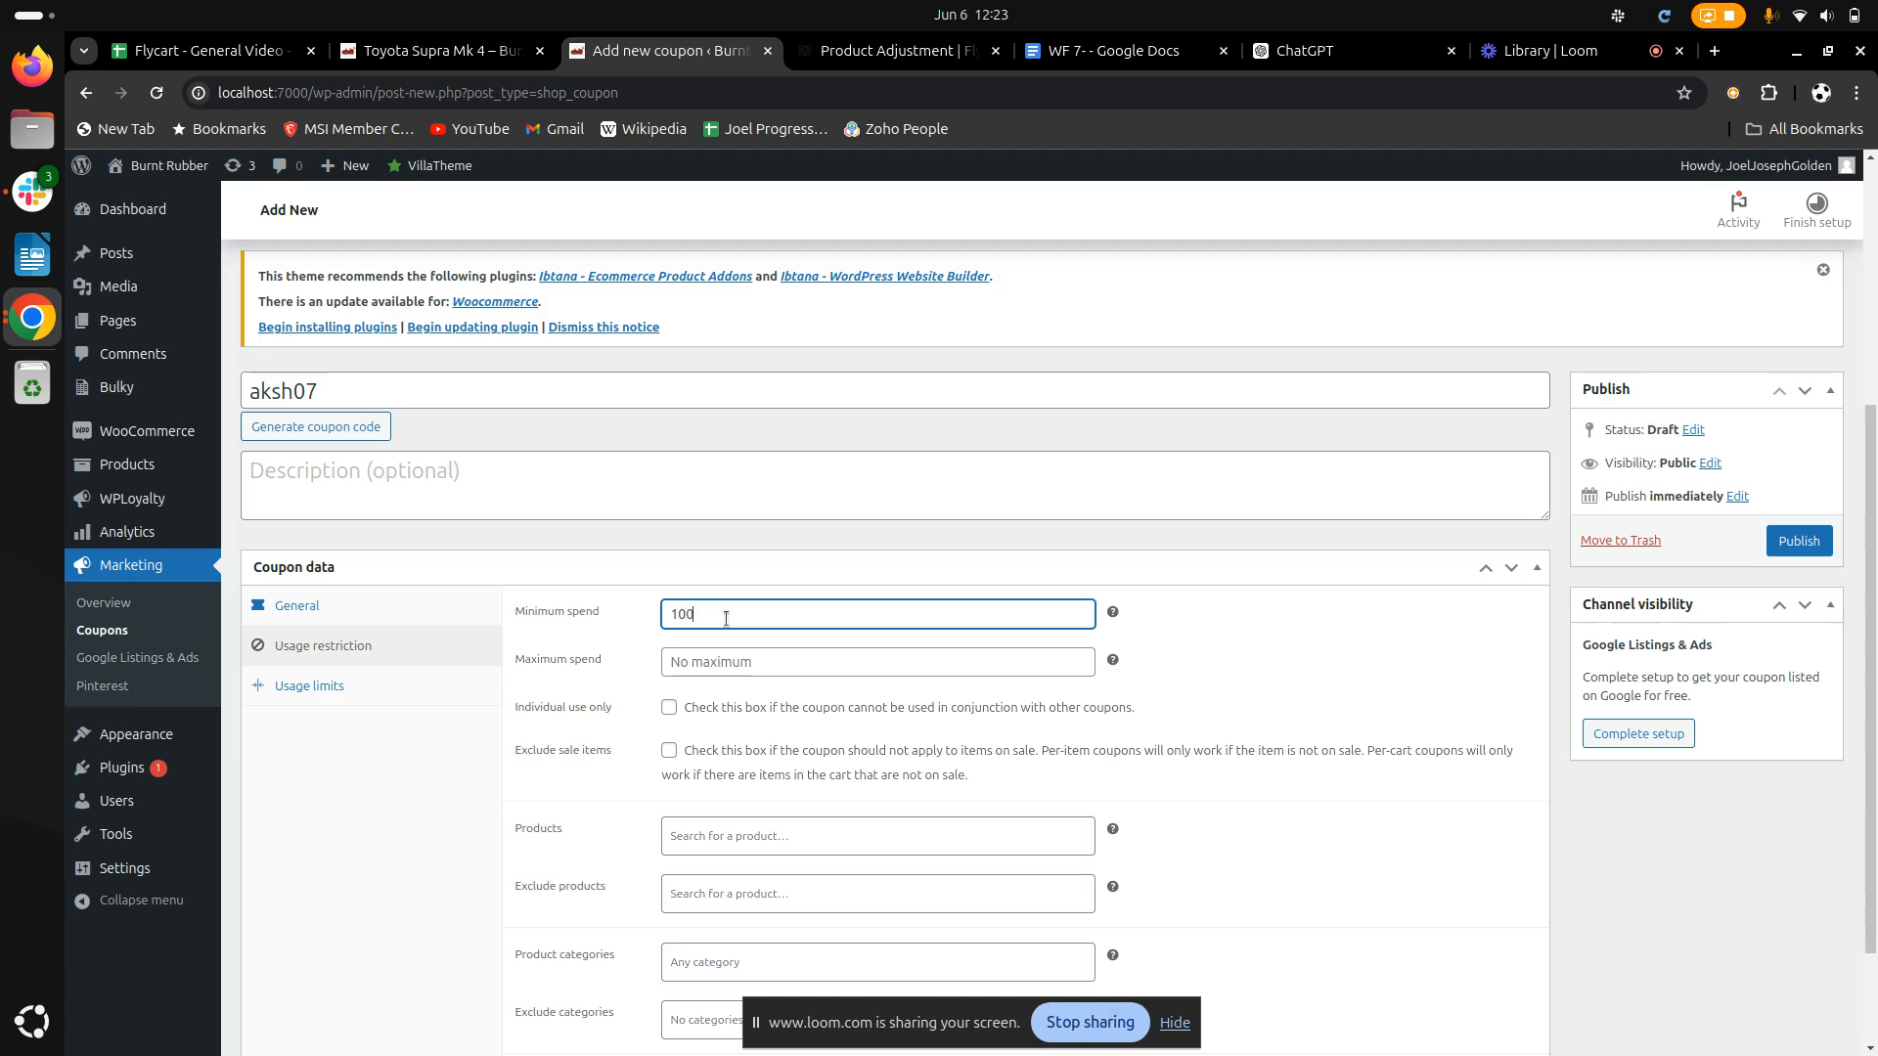
pyautogui.click(728, 660)
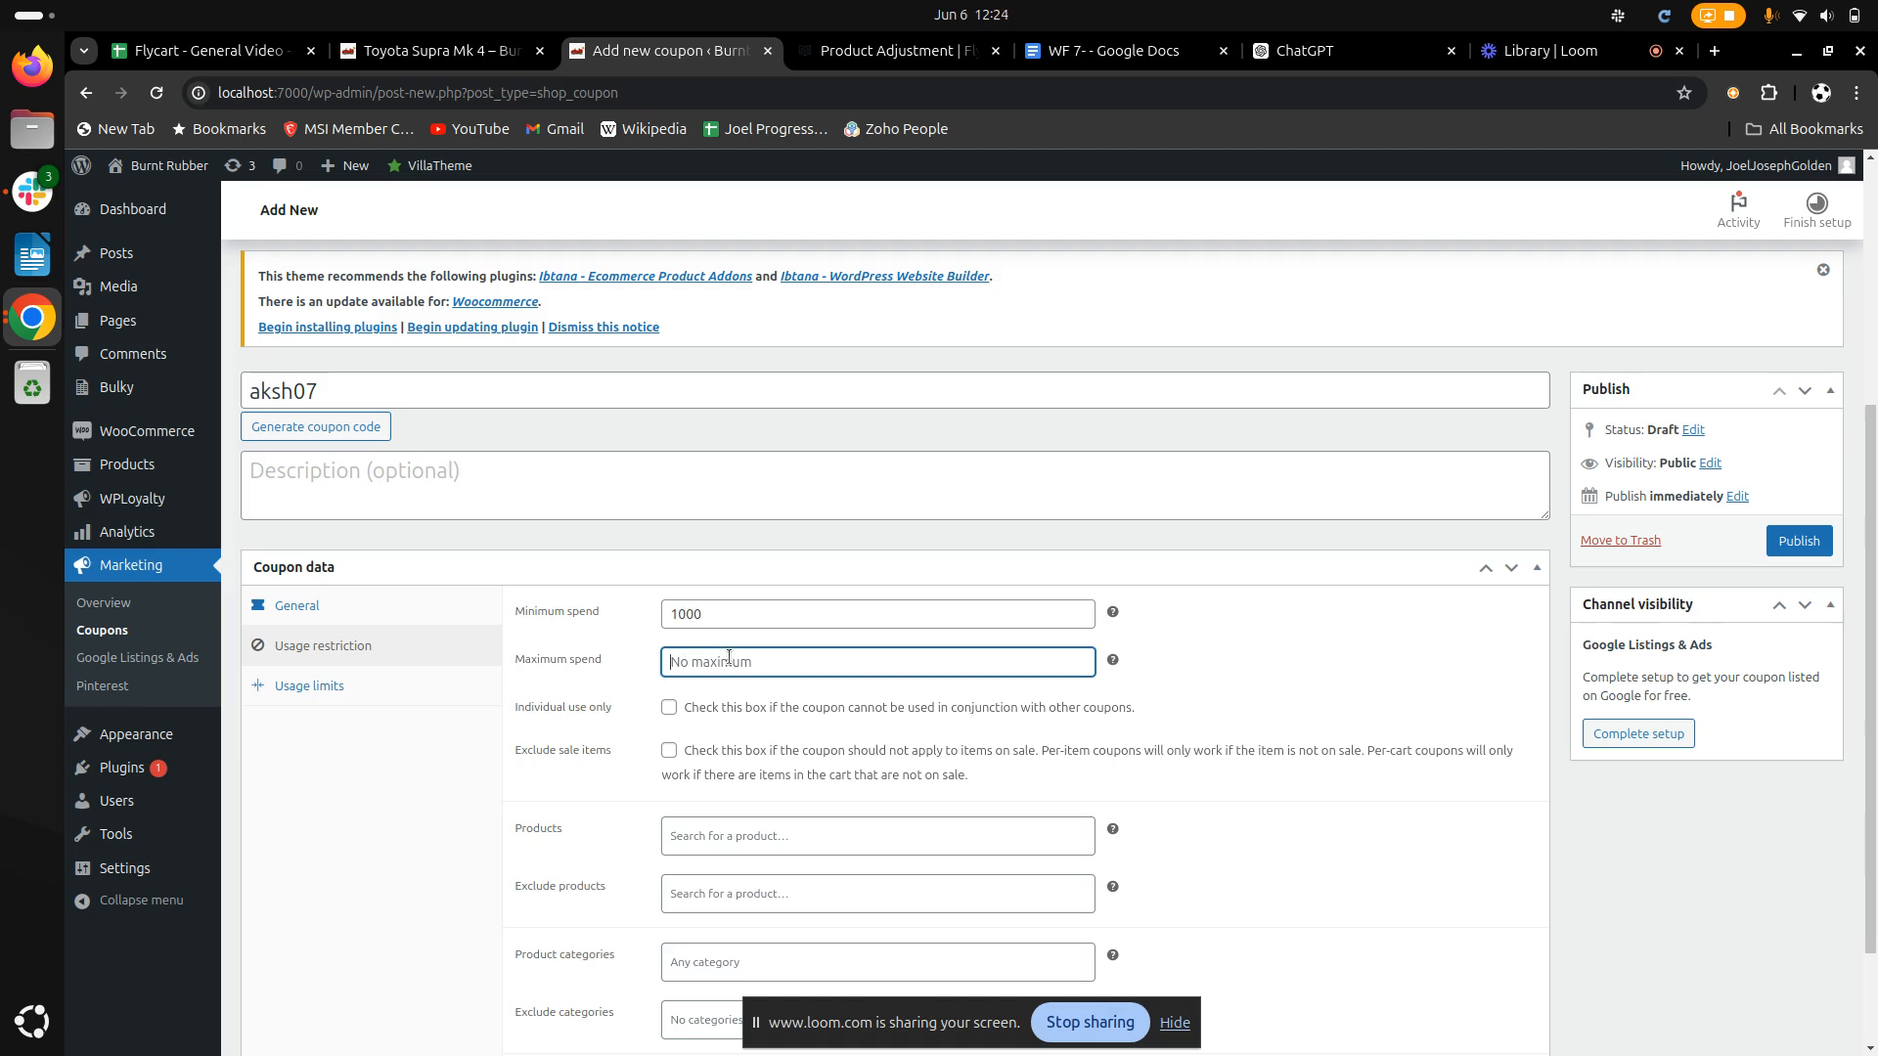
pyautogui.write('5000')
pyautogui.click(714, 617)
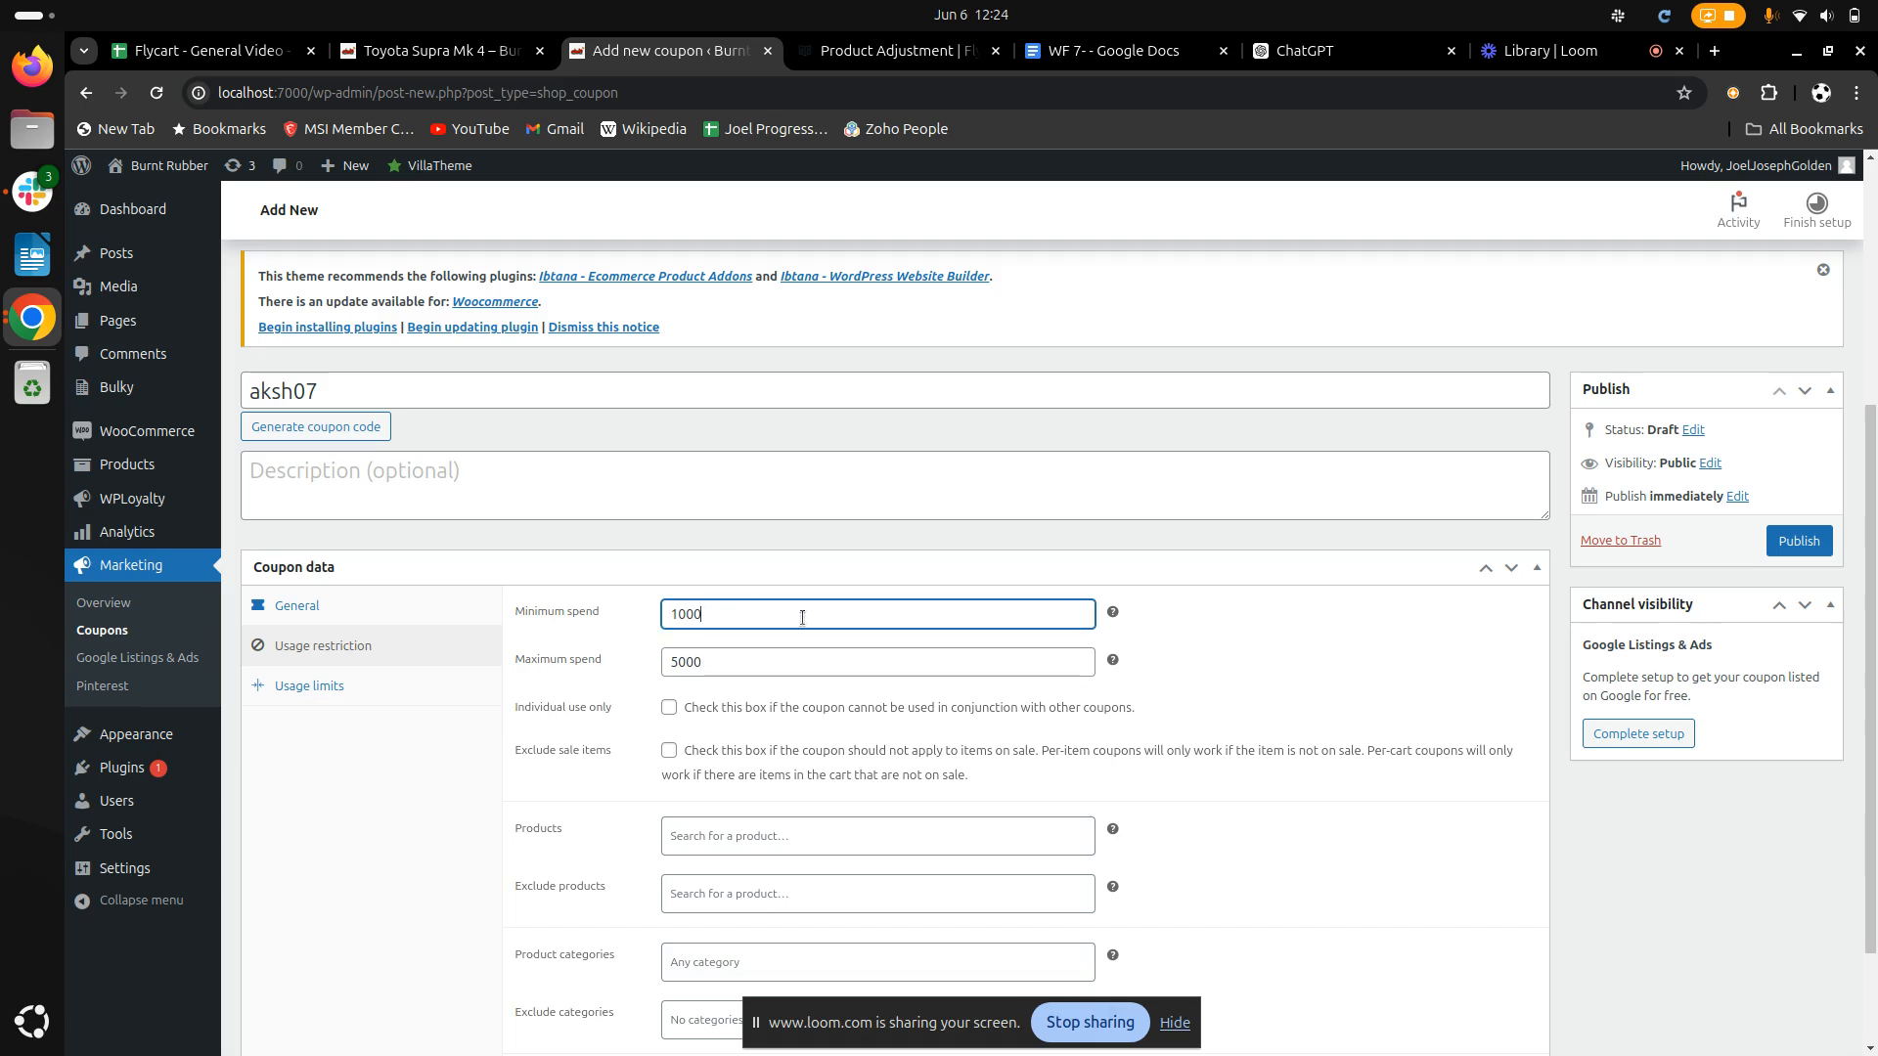
pyautogui.scroll(-1, 802, 617)
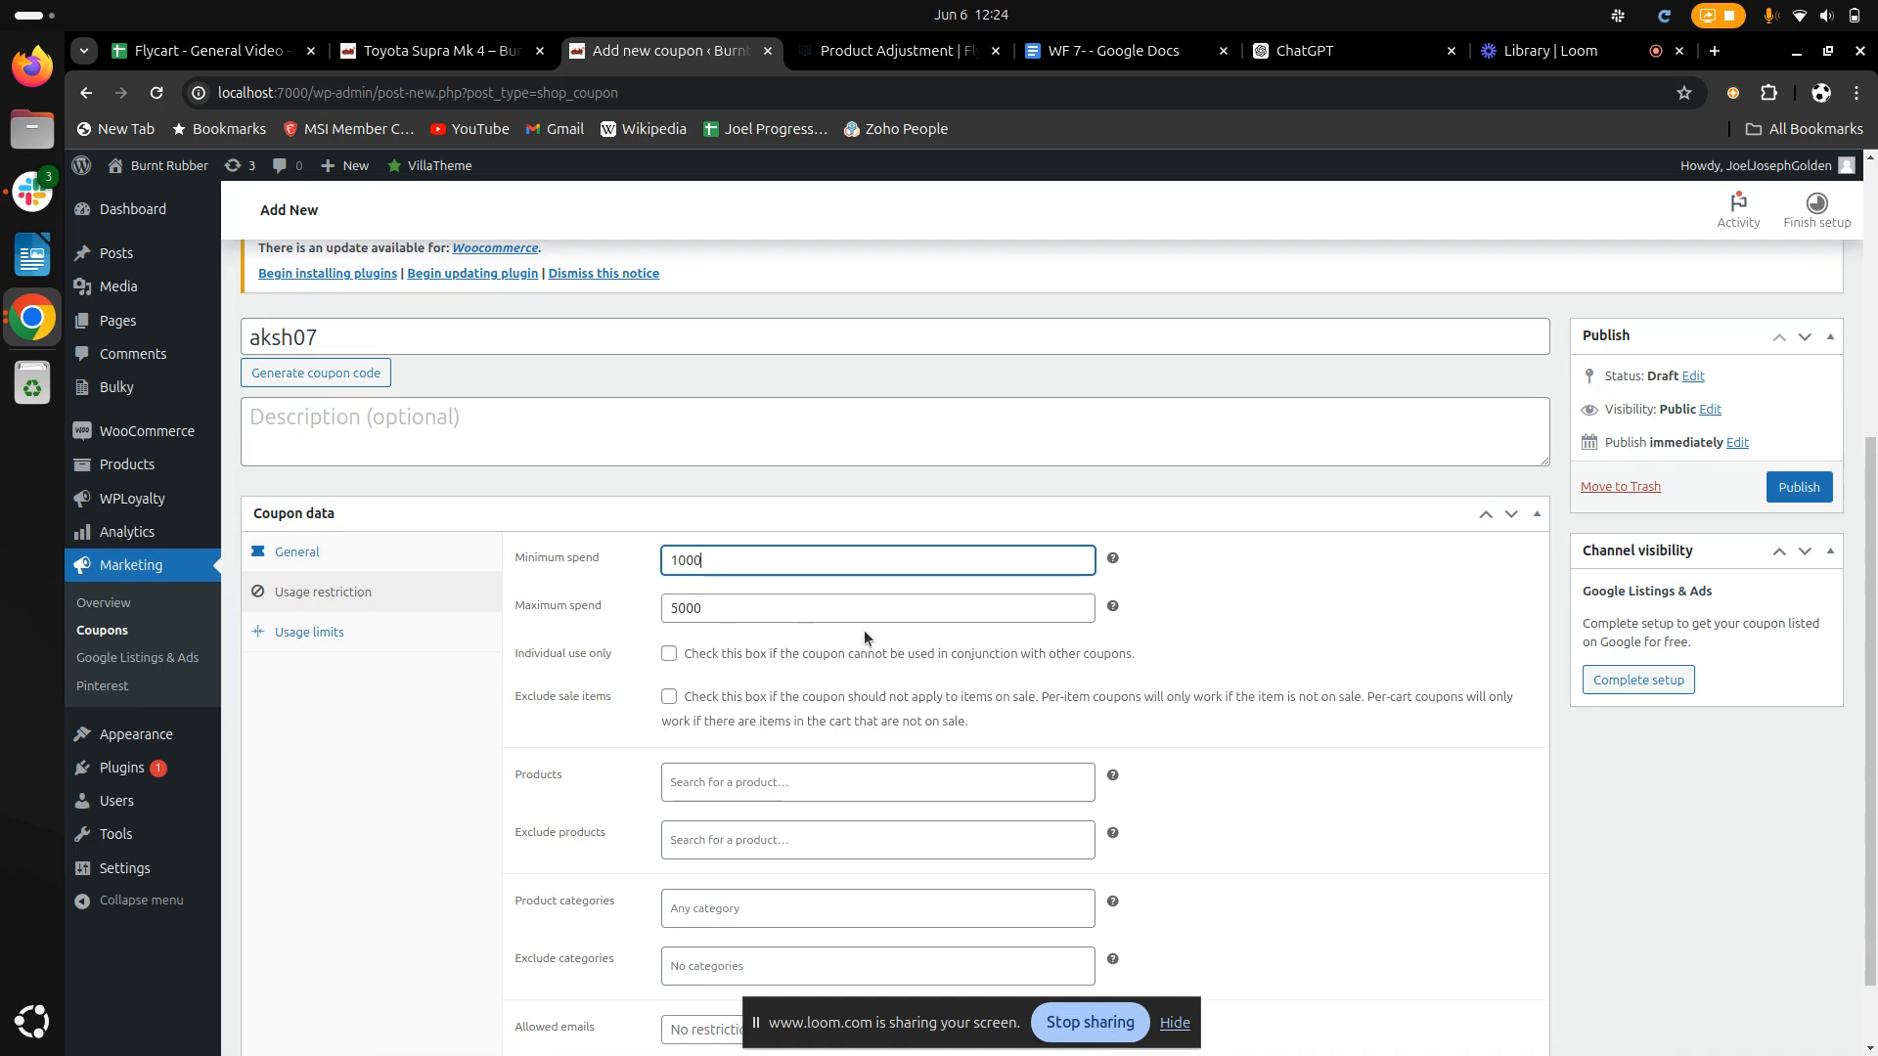
pyautogui.scroll(-1, 818, 728)
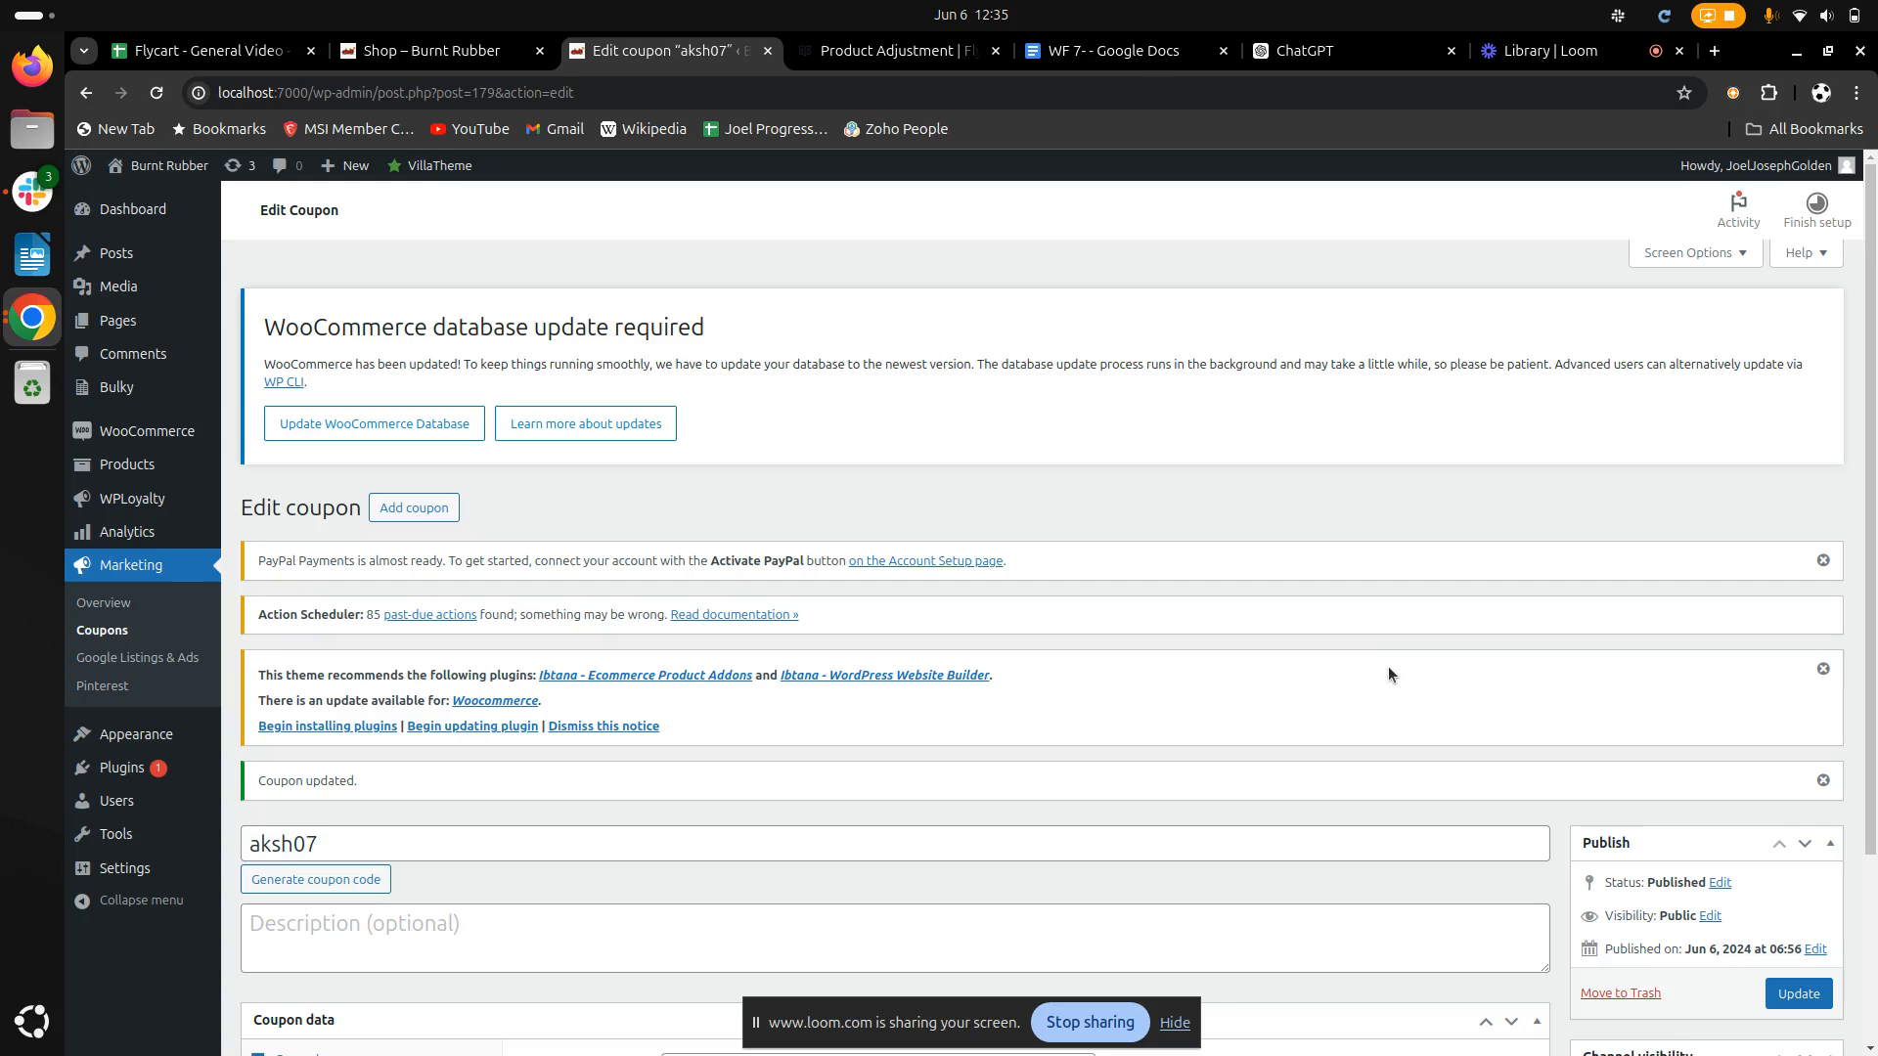
pyautogui.click(1799, 996)
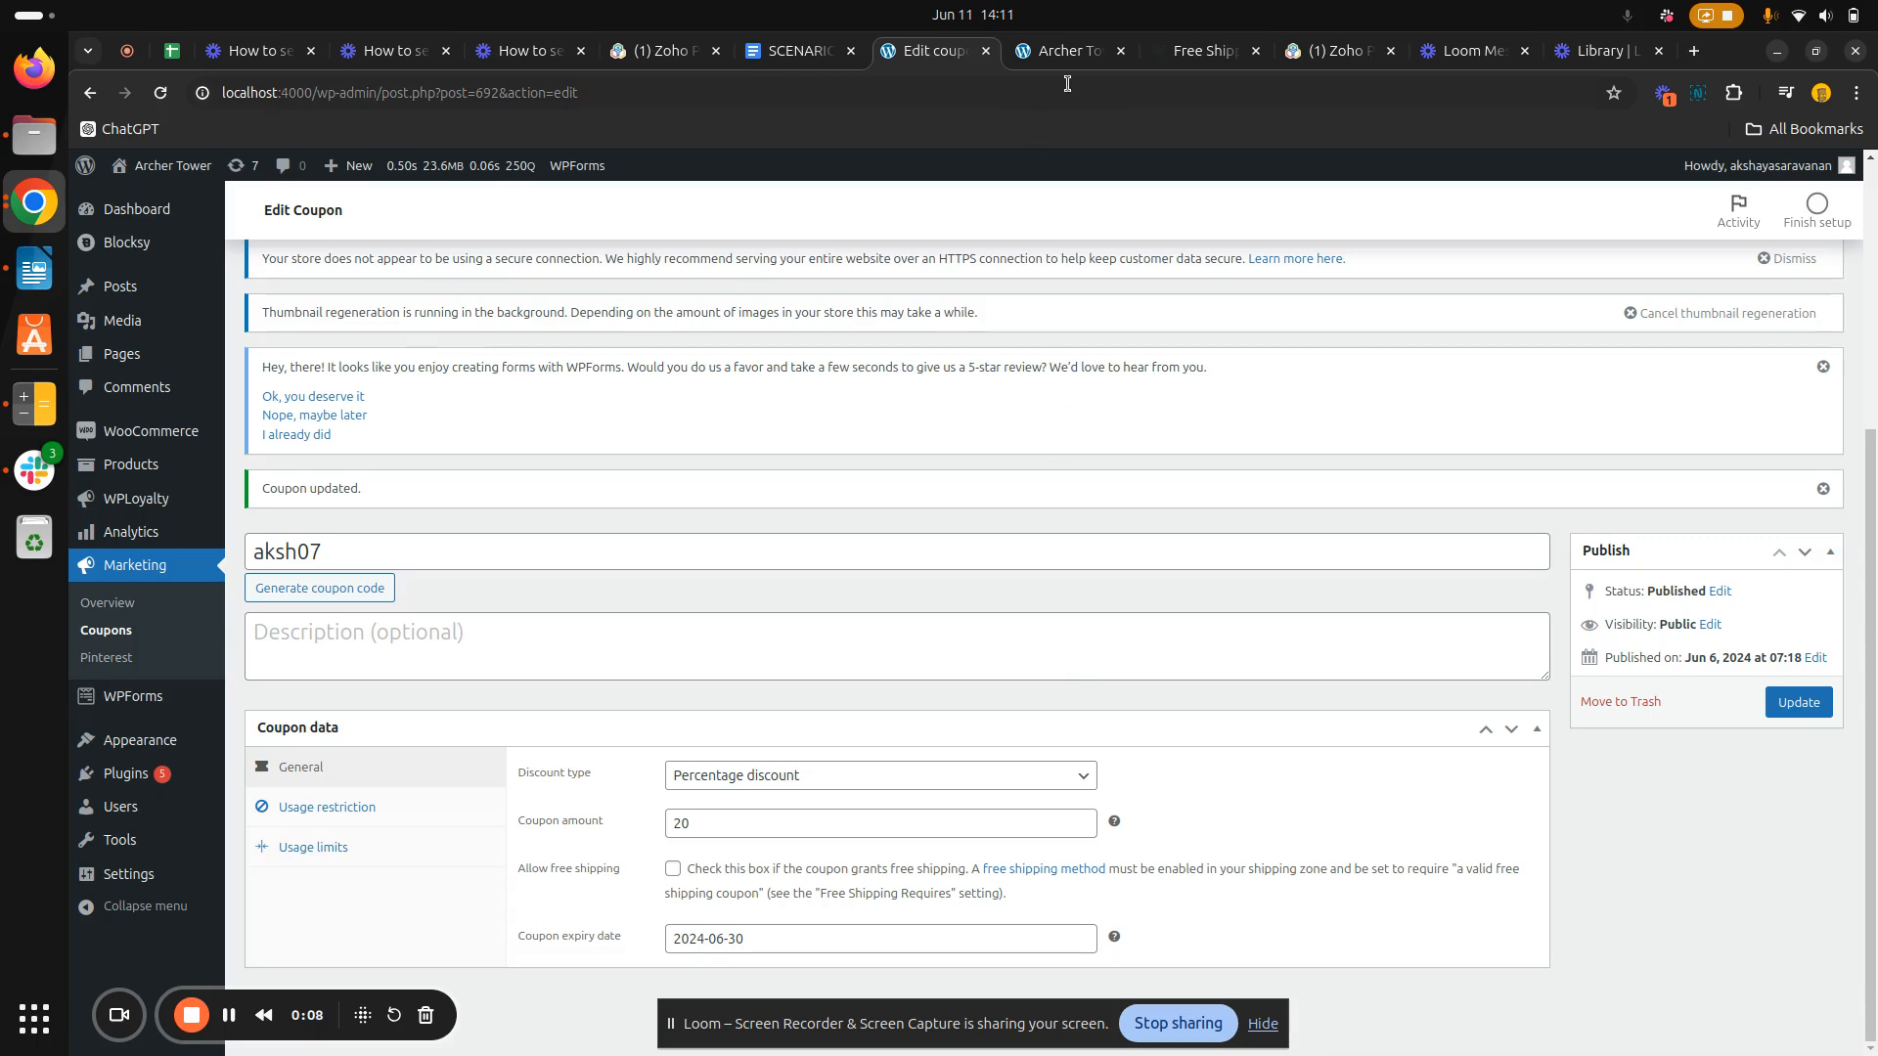
# Switch to the Archer Tower storefront and open the T shirt product page from its product listing
pyautogui.click(1081, 51)
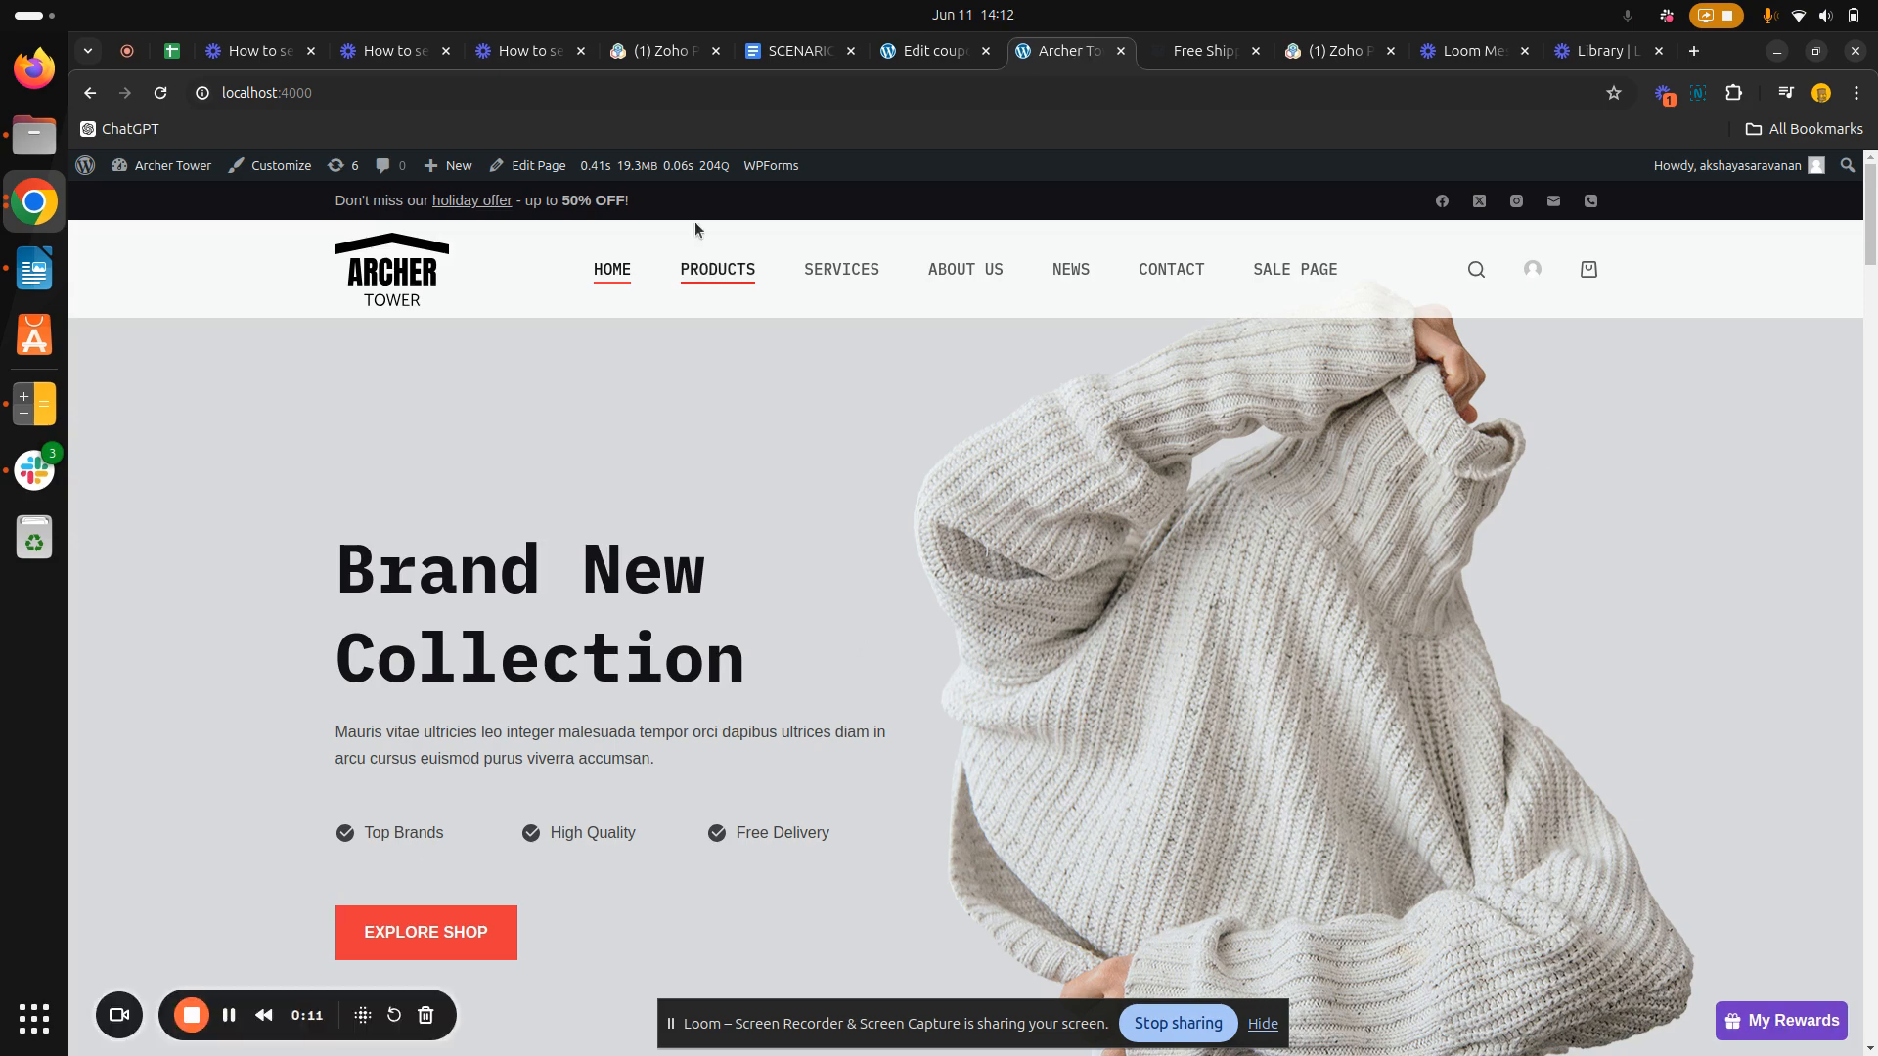
pyautogui.click(721, 280)
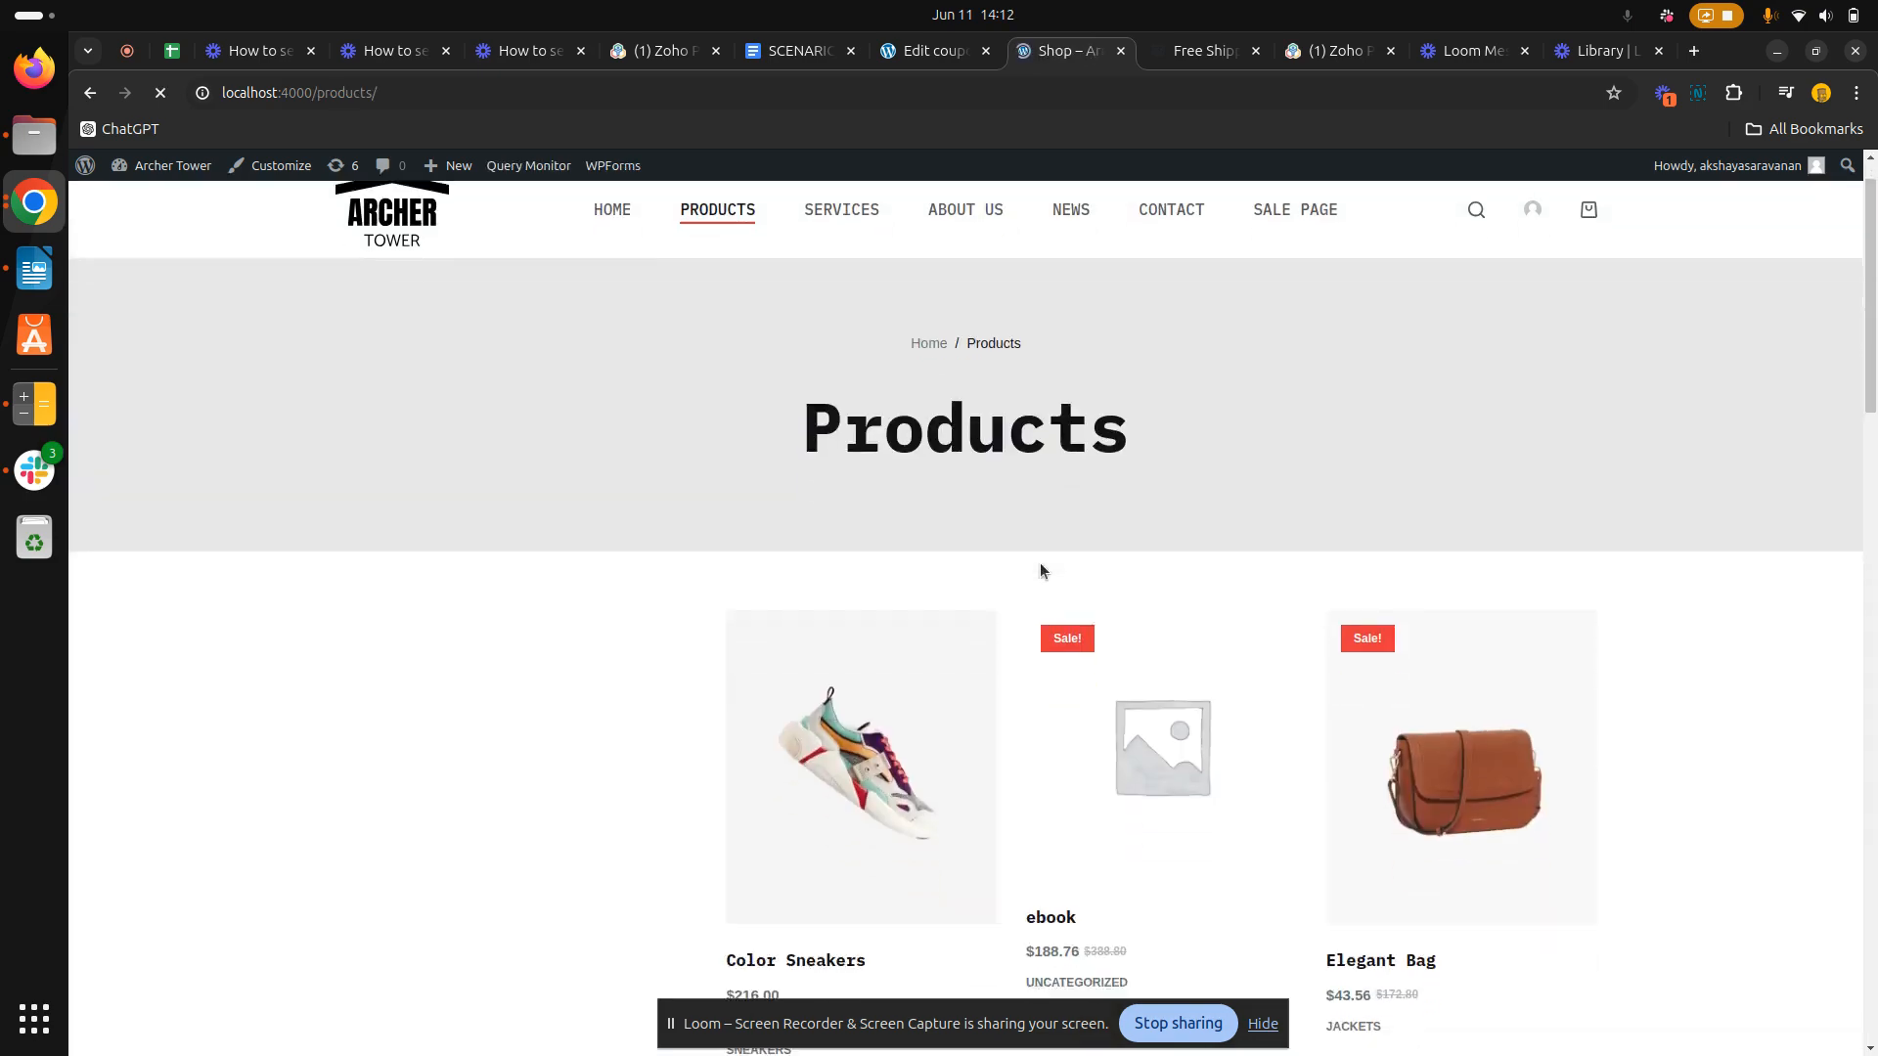
pyautogui.scroll(-8, 1041, 570)
pyautogui.scroll(-2, 1040, 570)
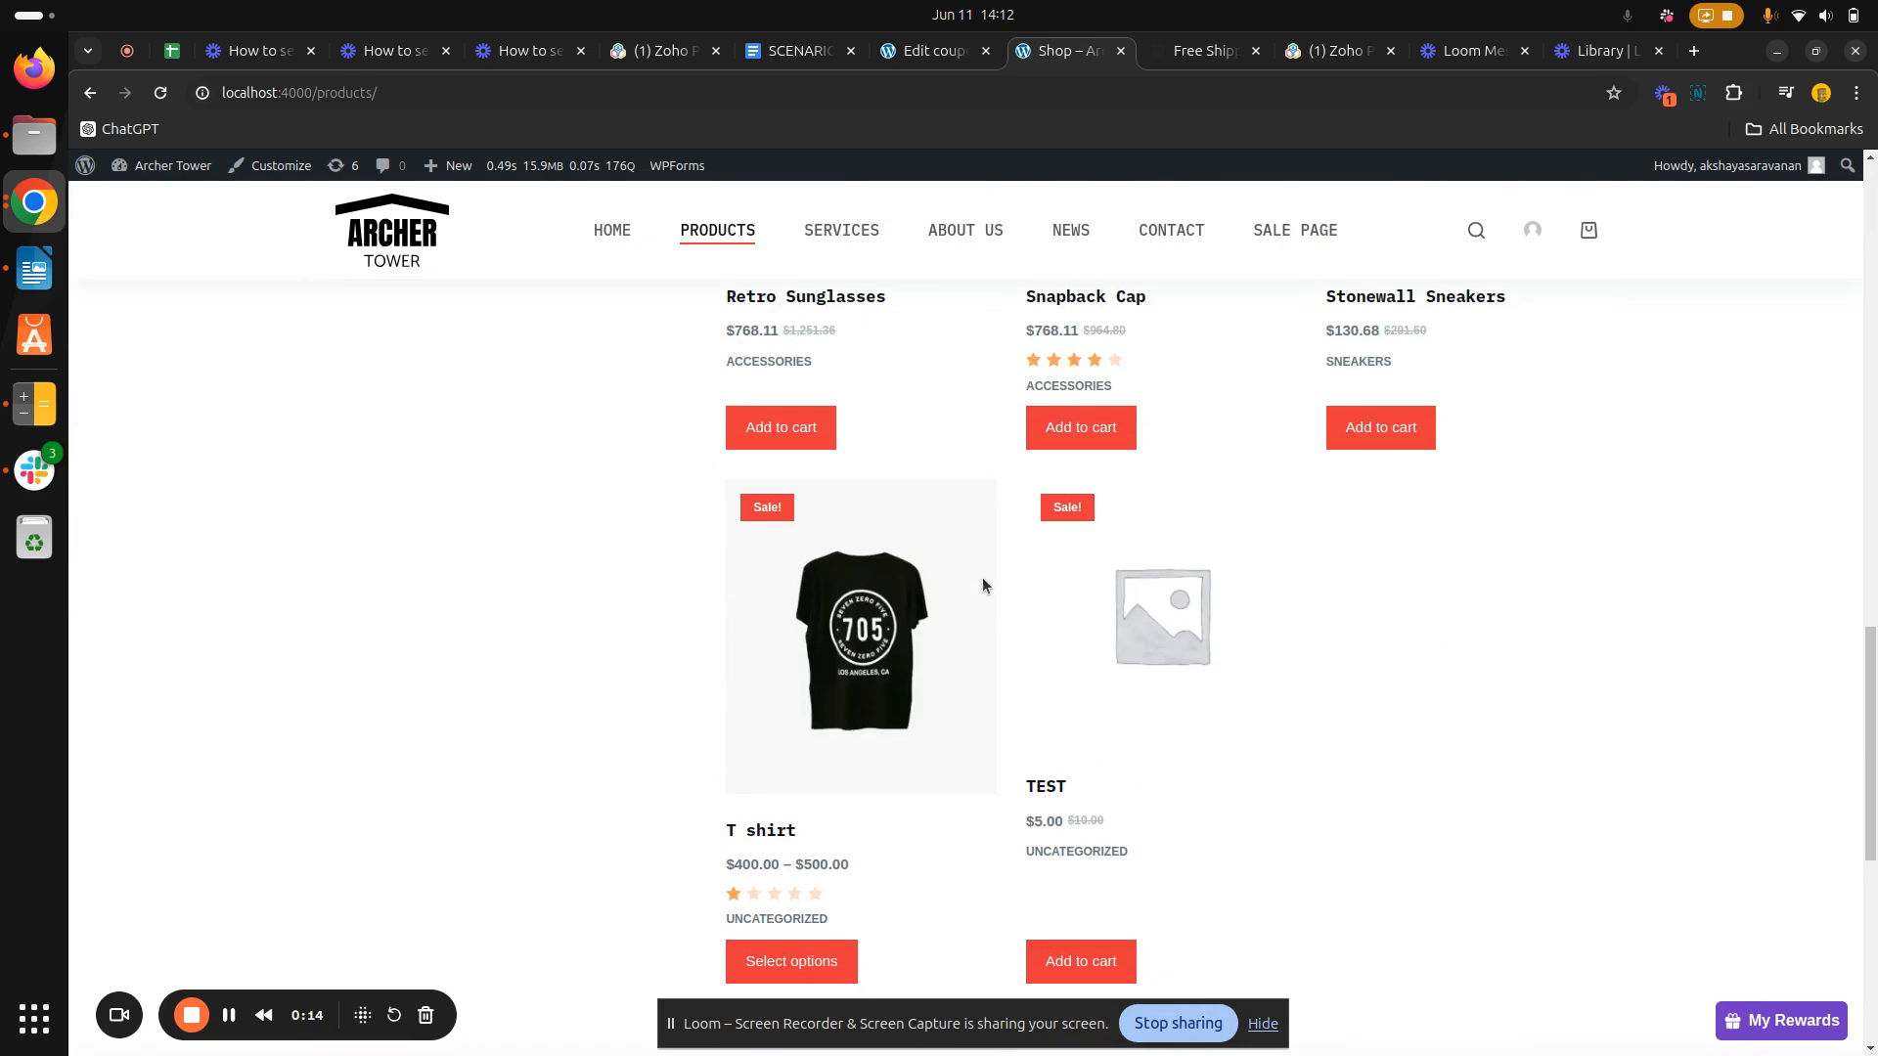
pyautogui.click(885, 649)
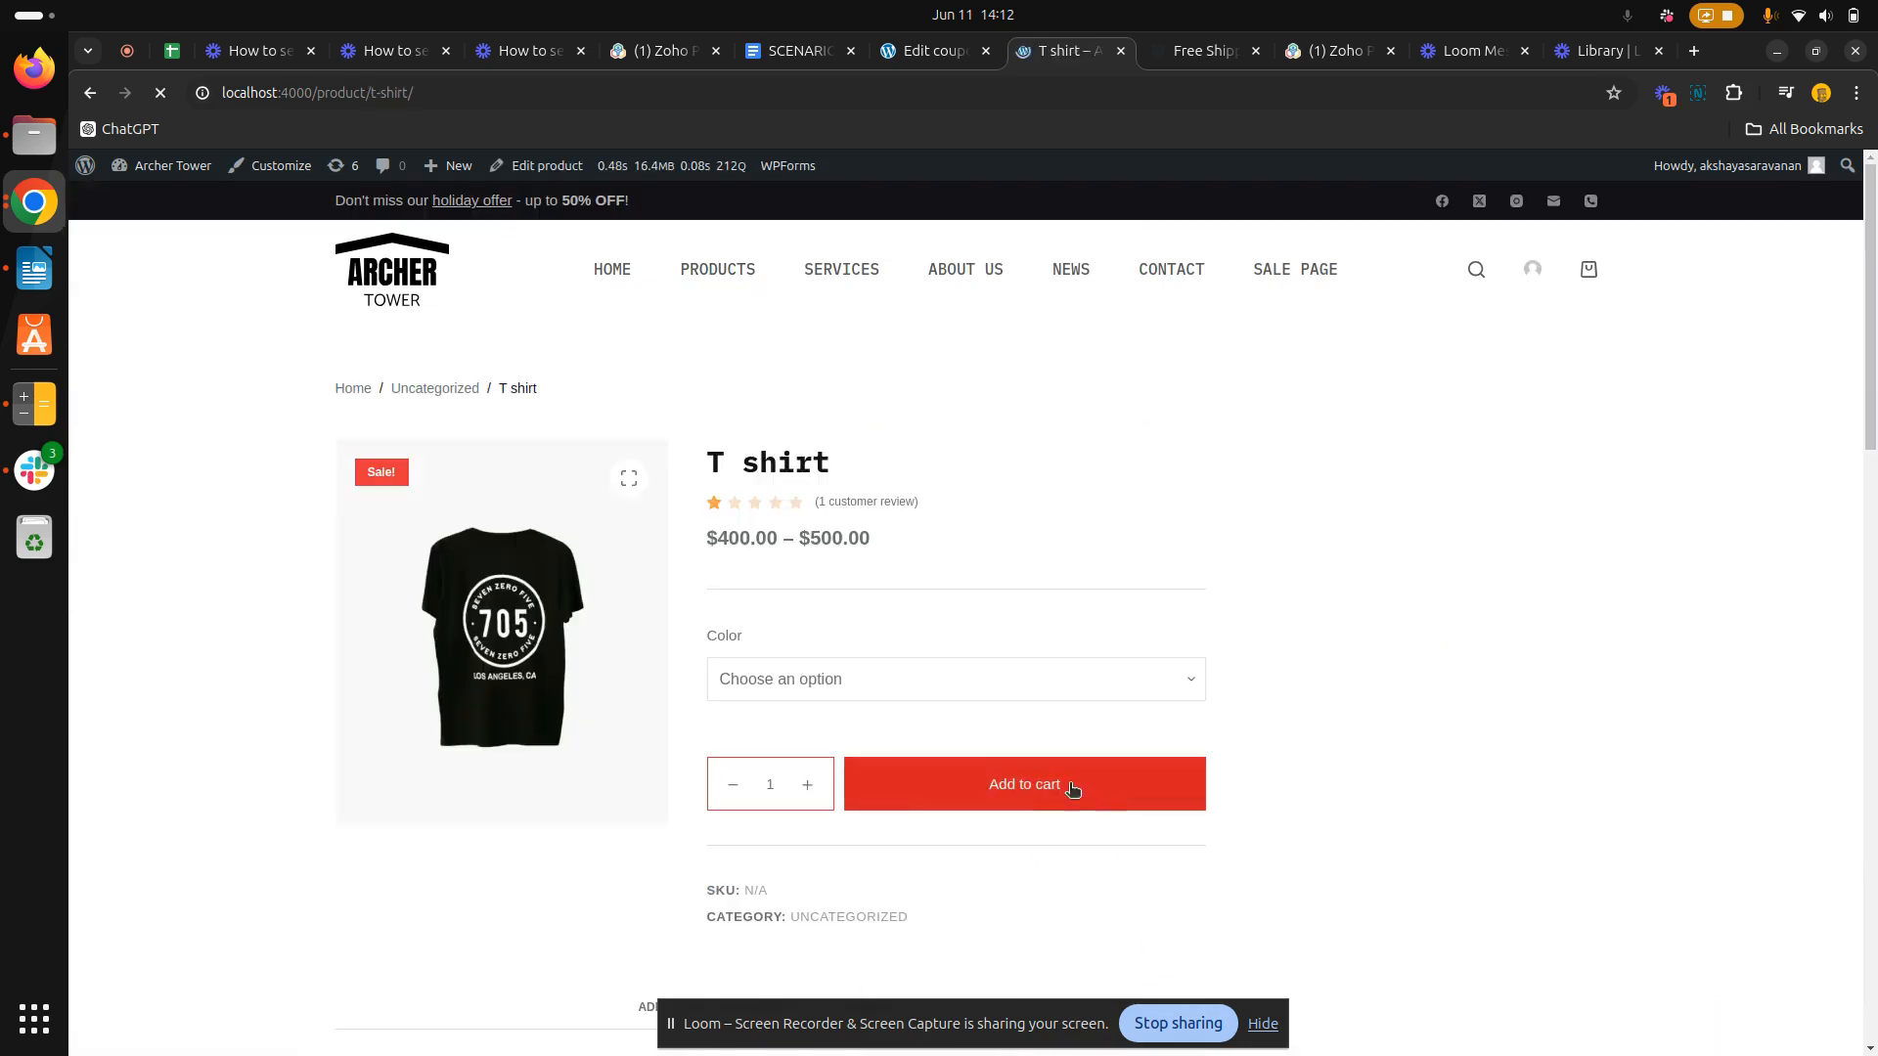
# Add two T shirts in Grey to the cart
pyautogui.click(1010, 677)
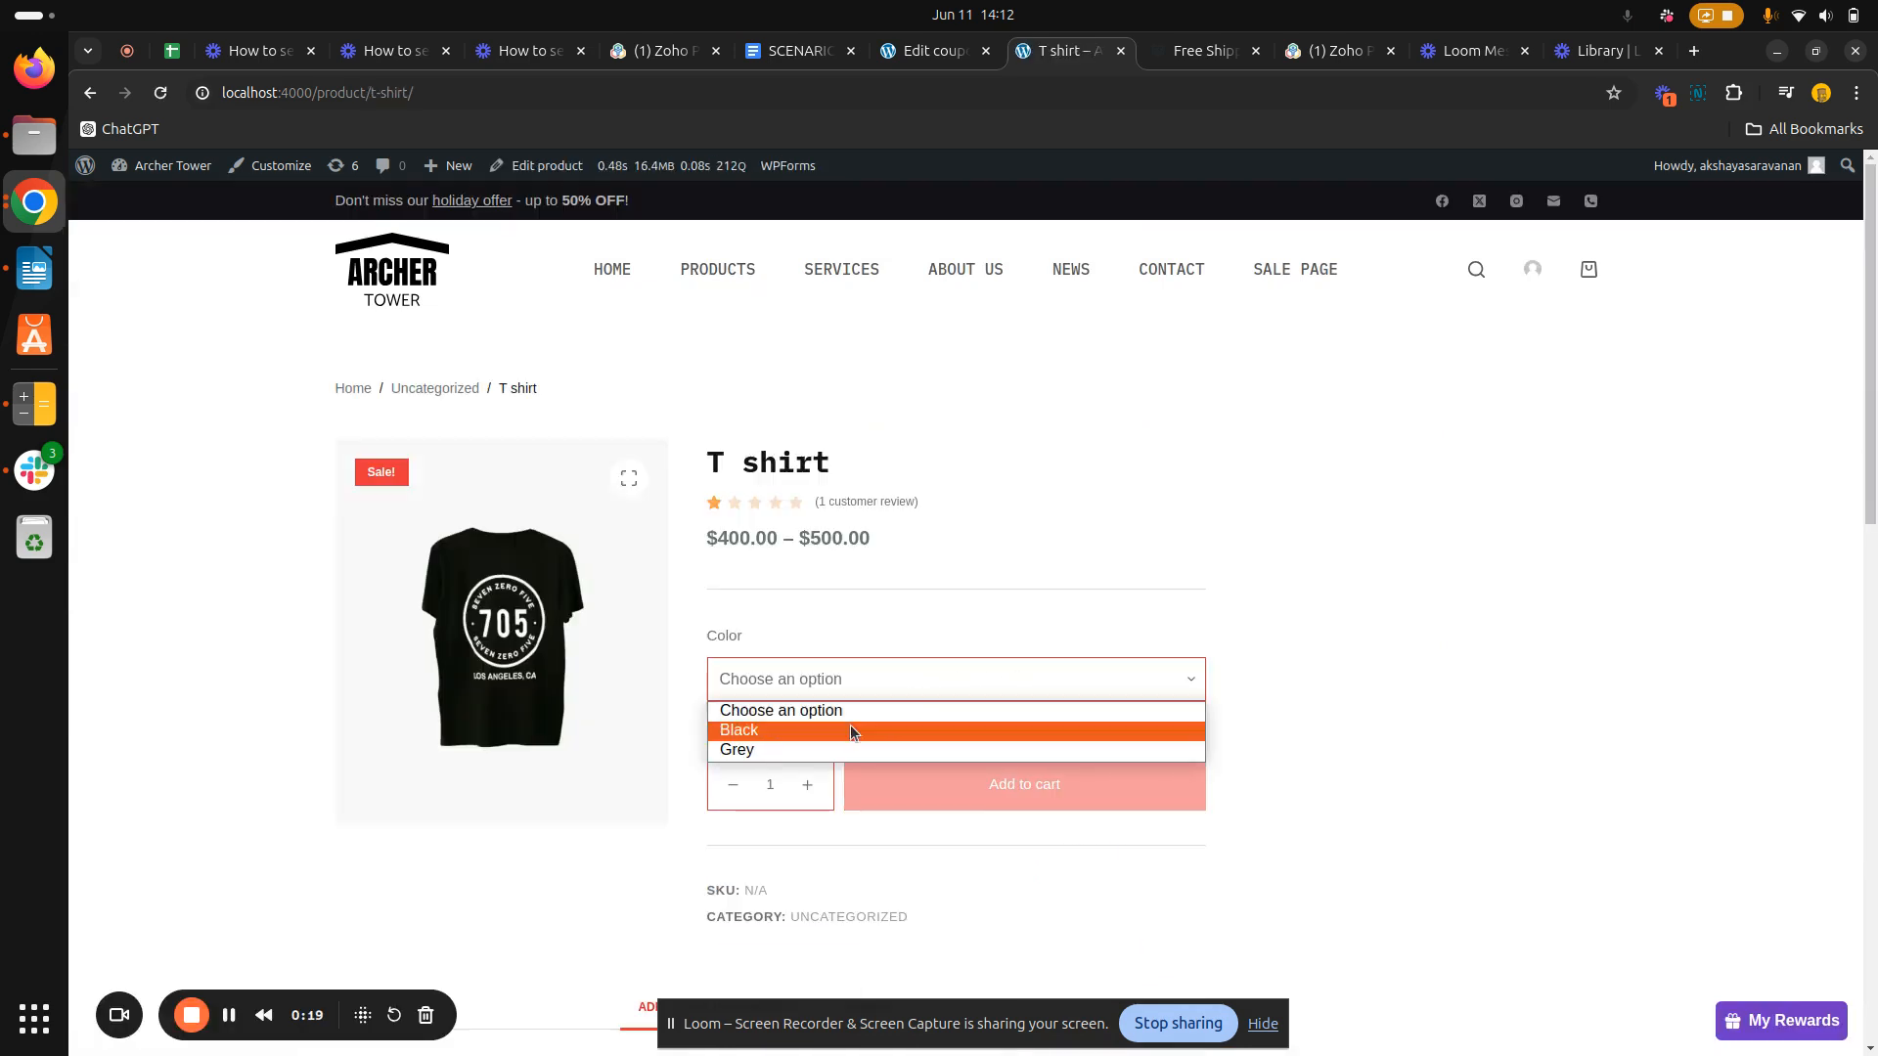
pyautogui.click(827, 749)
pyautogui.scroll(-1, 1040, 729)
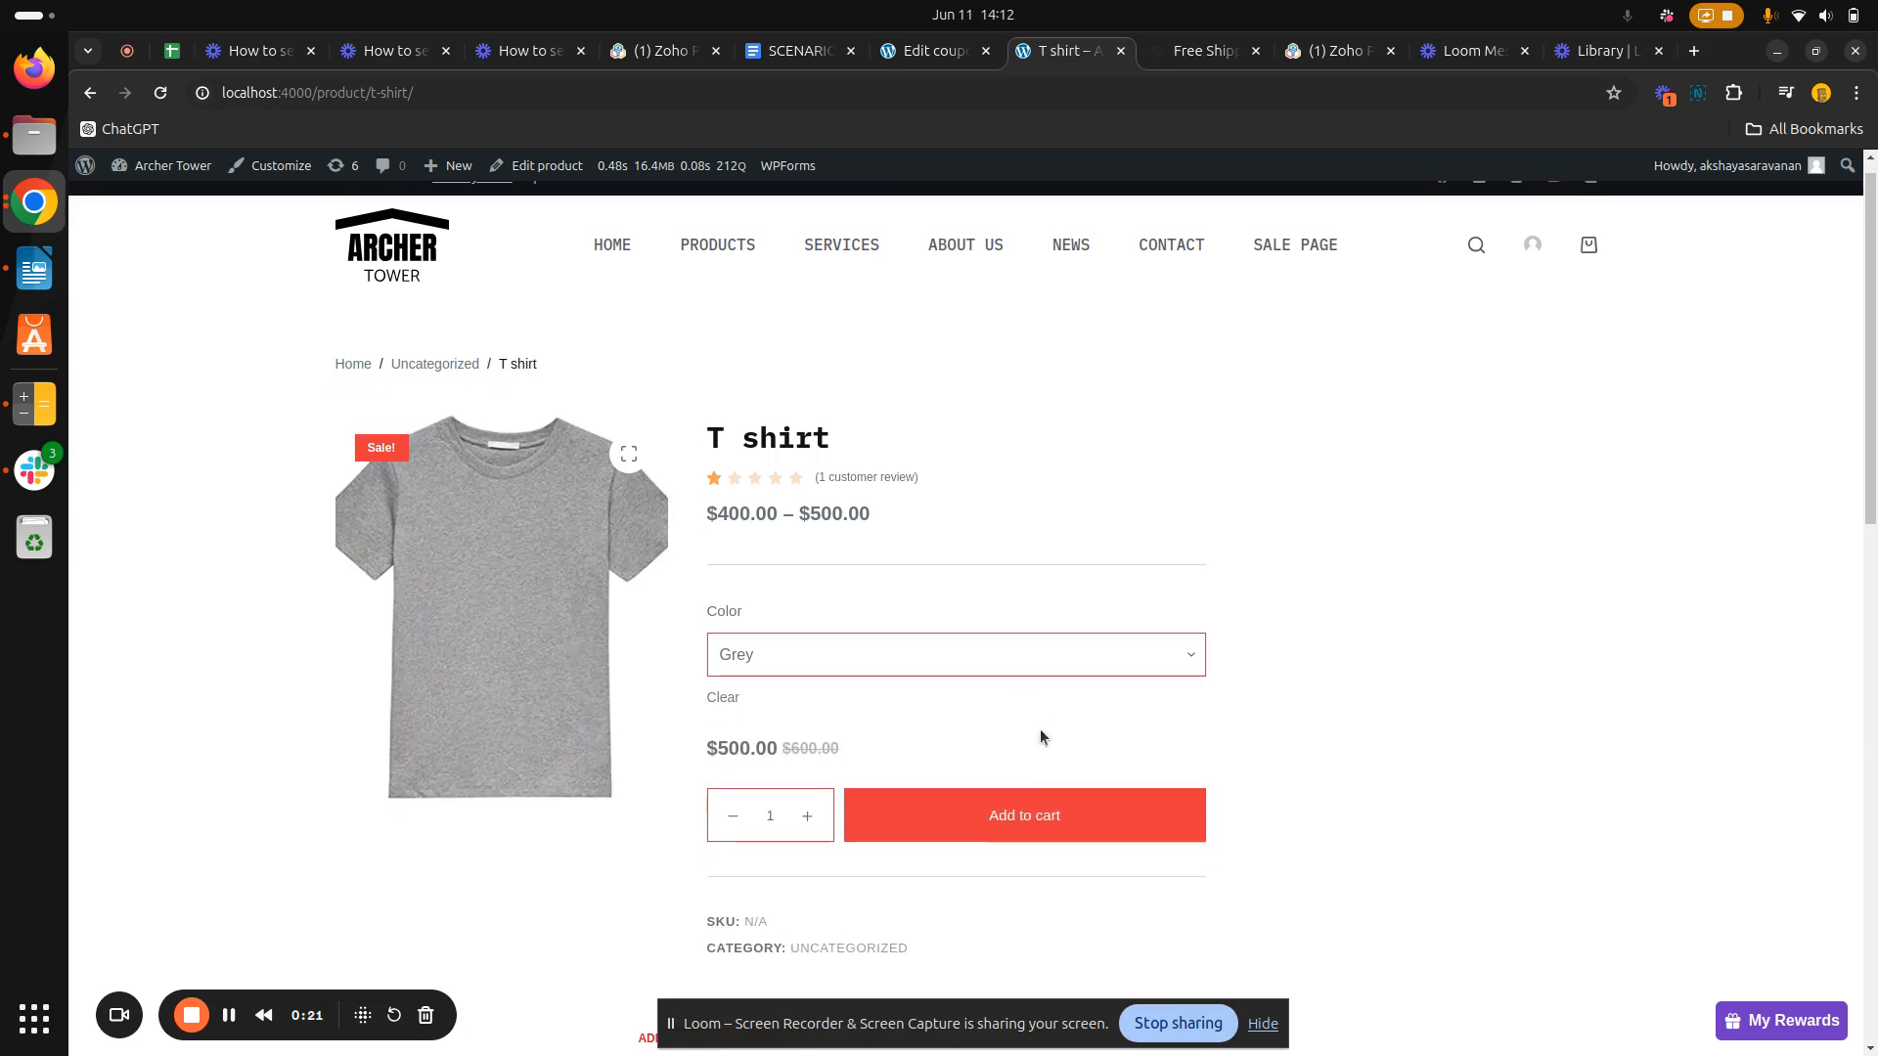
pyautogui.click(807, 820)
pyautogui.scroll(-3, 1006, 883)
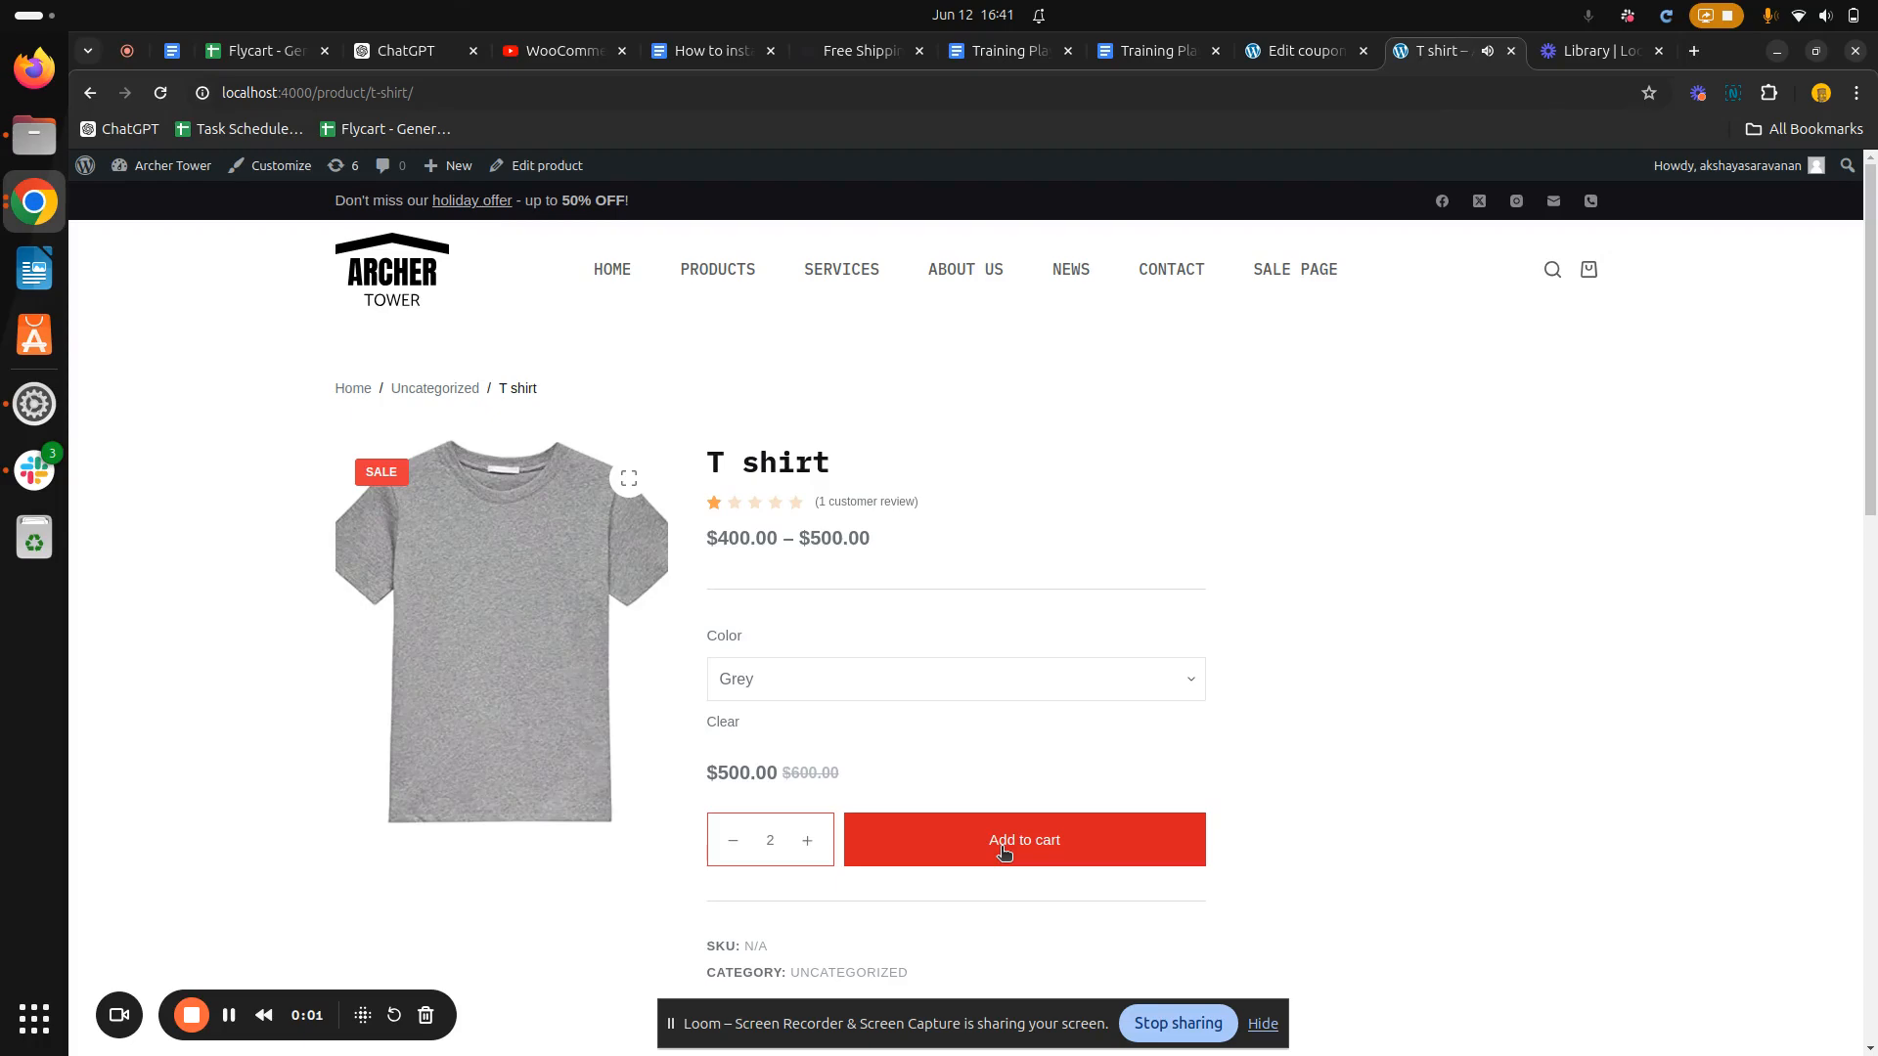
pyautogui.click(1002, 851)
# Apply the coupon aksh07 to the cart and review the cart totals
pyautogui.scroll(-3, 839, 829)
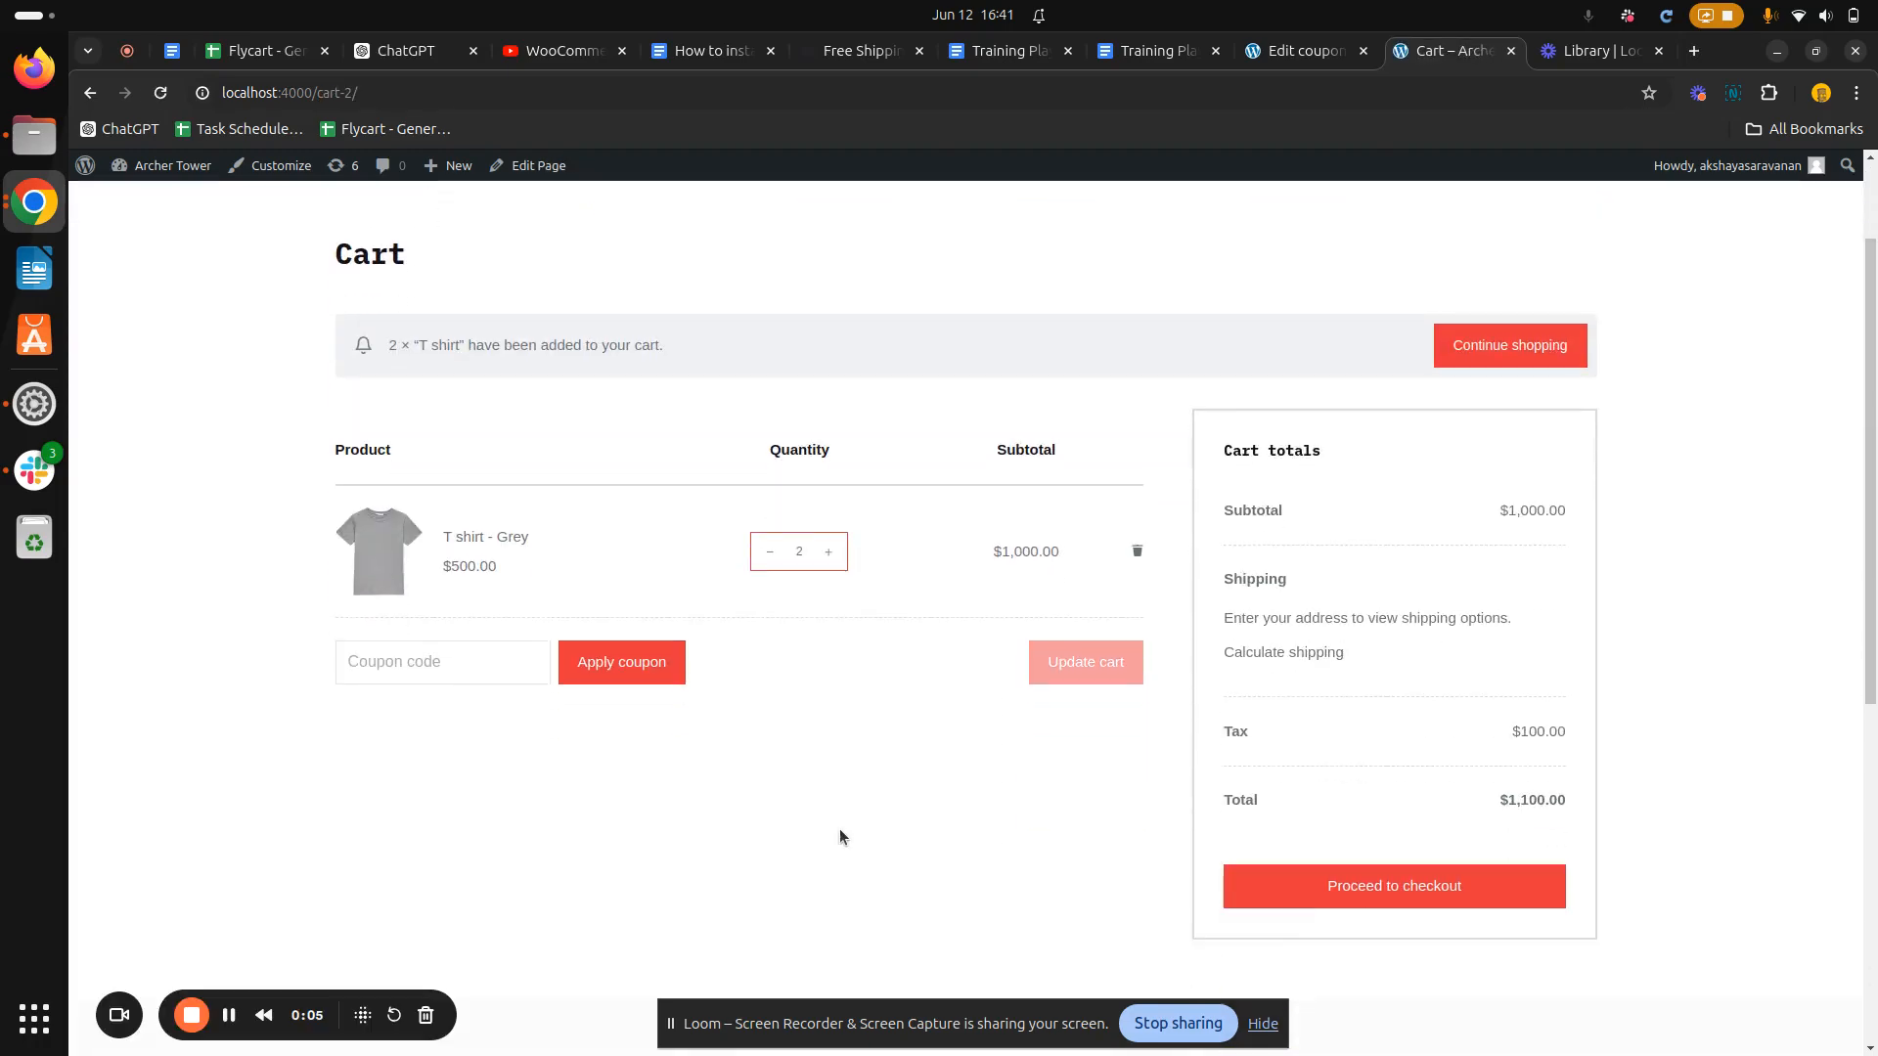
pyautogui.click(366, 644)
pyautogui.write('aksh07')
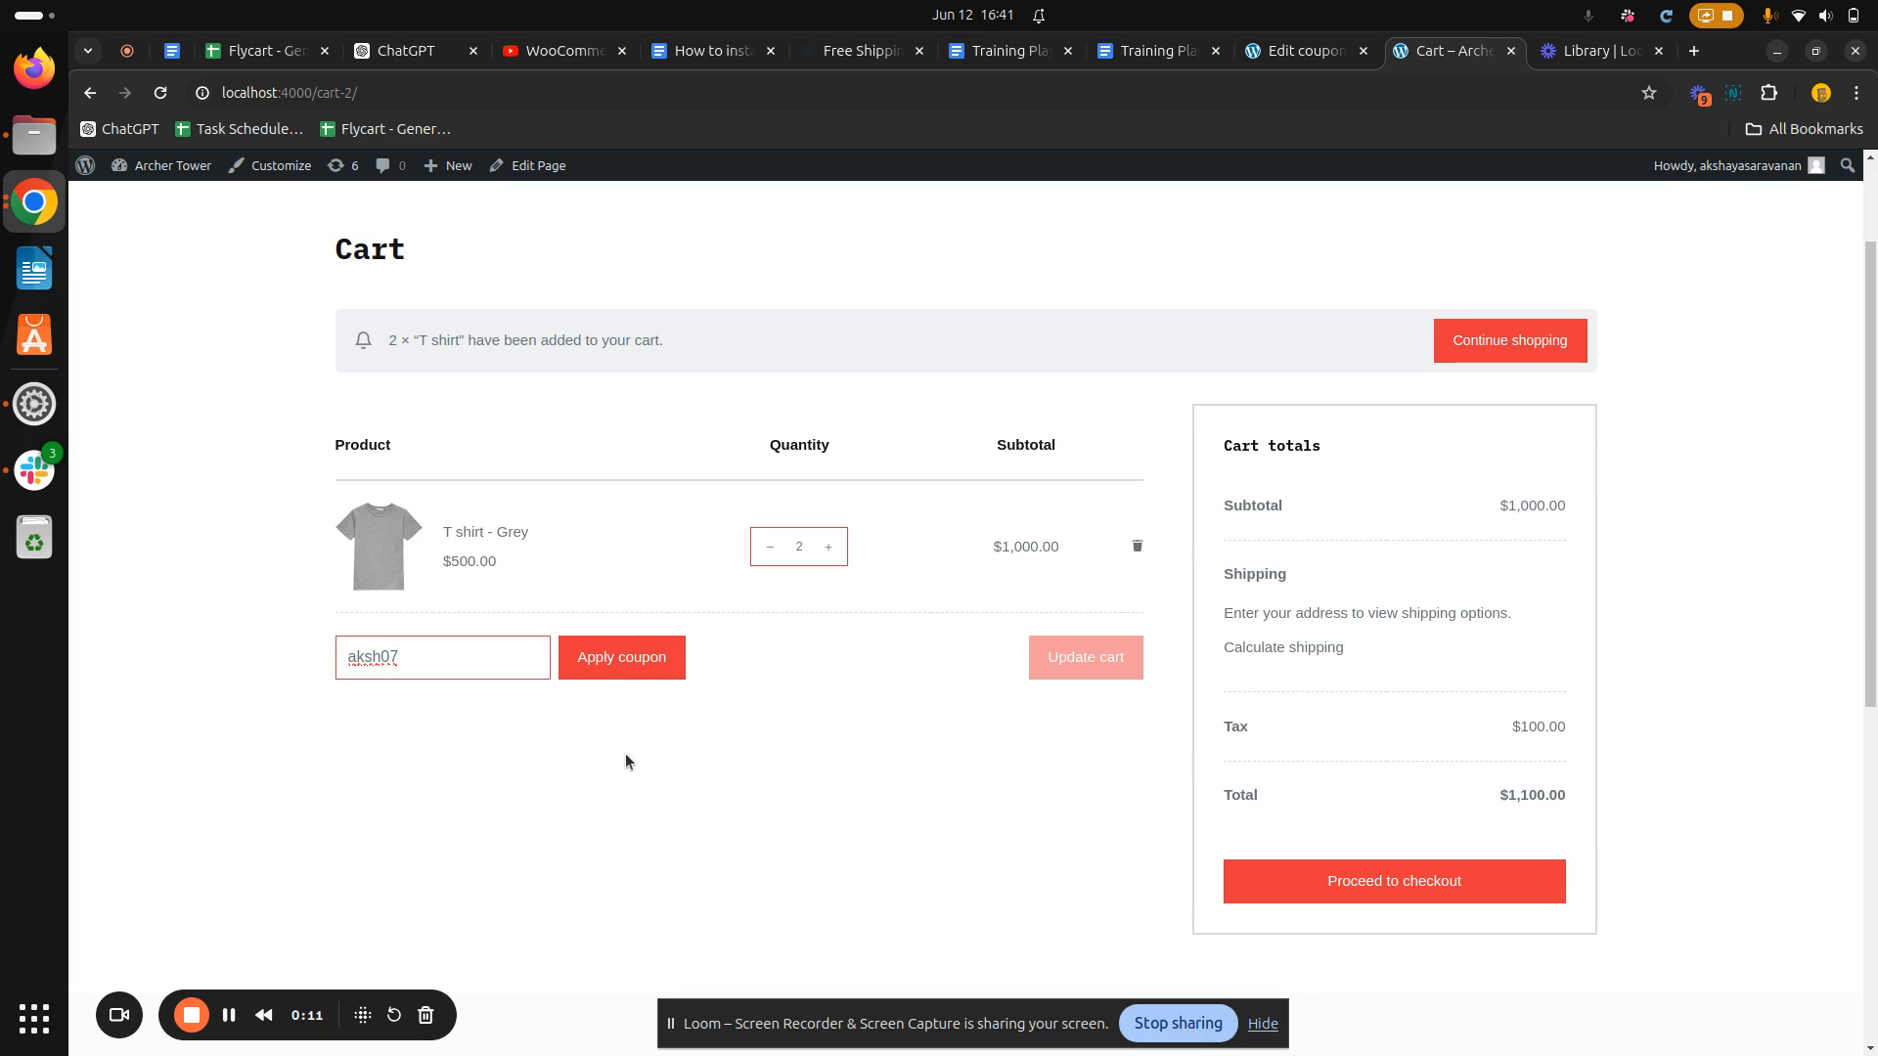
pyautogui.click(632, 662)
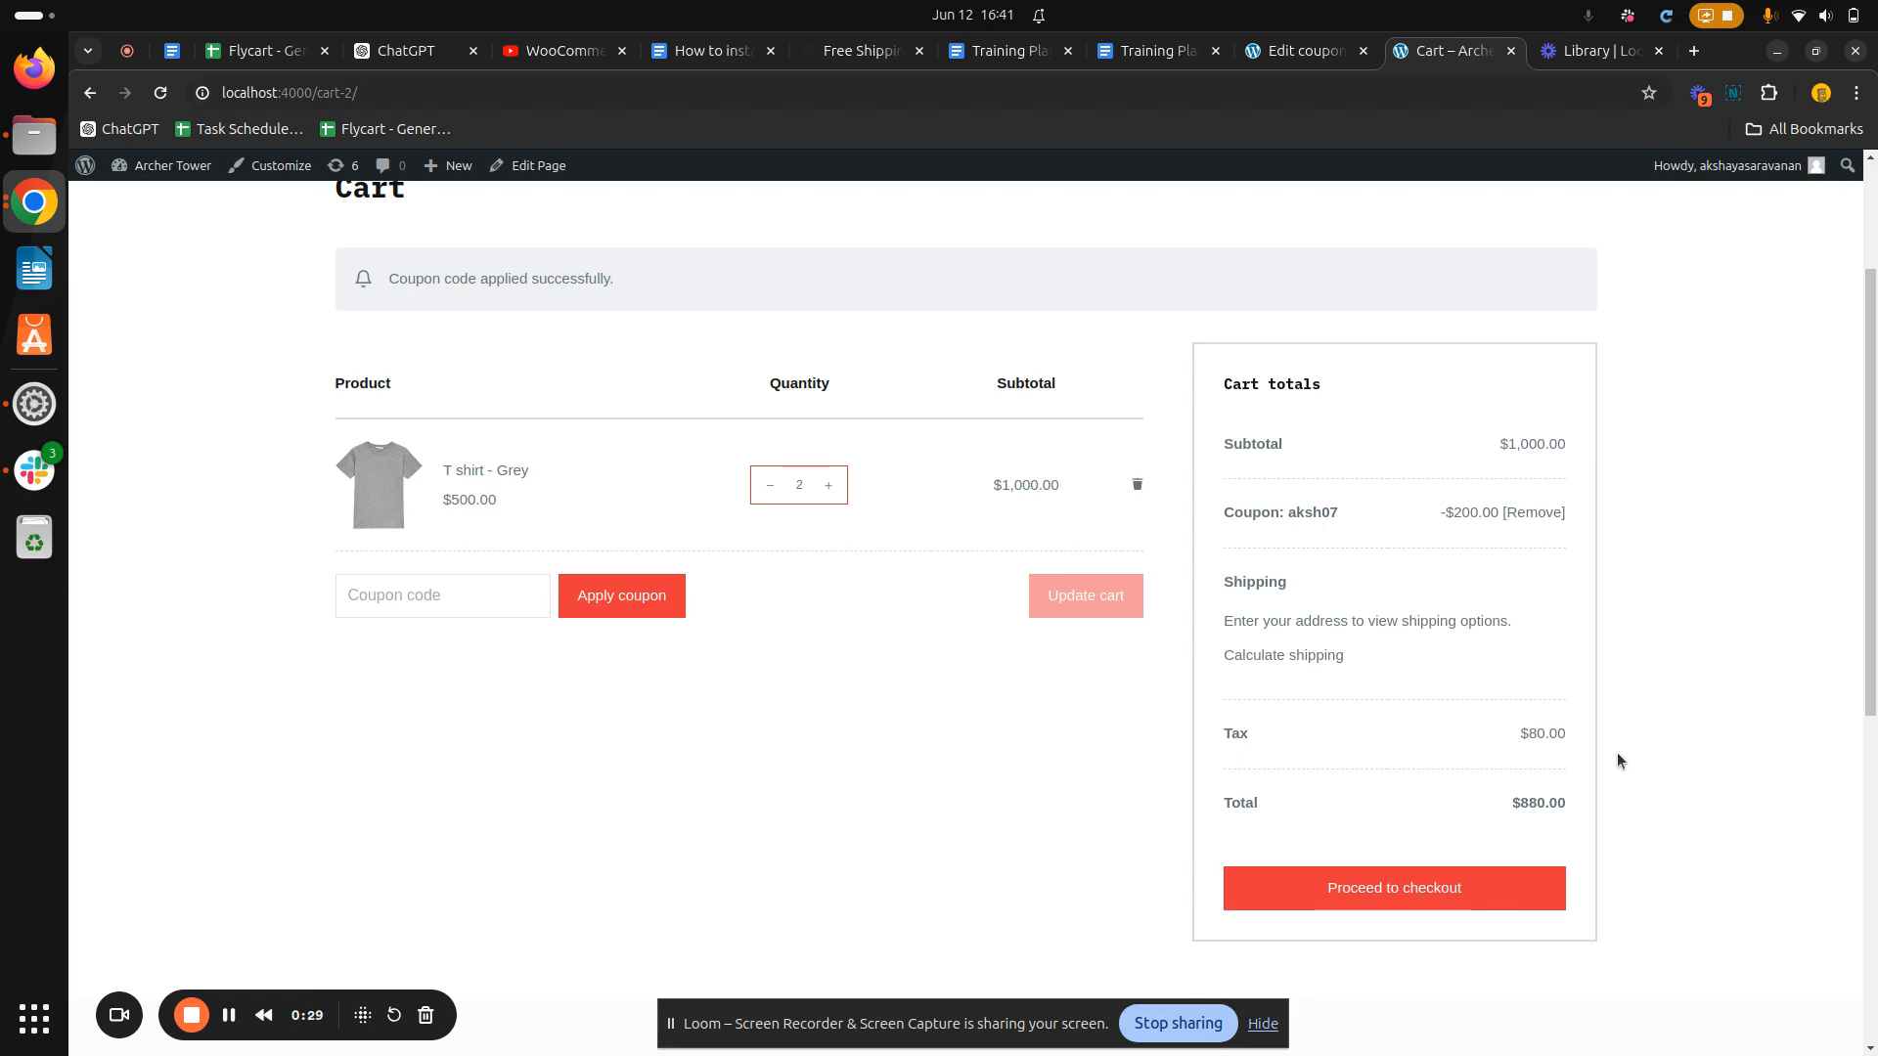
pyautogui.scroll(-1, 1091, 787)
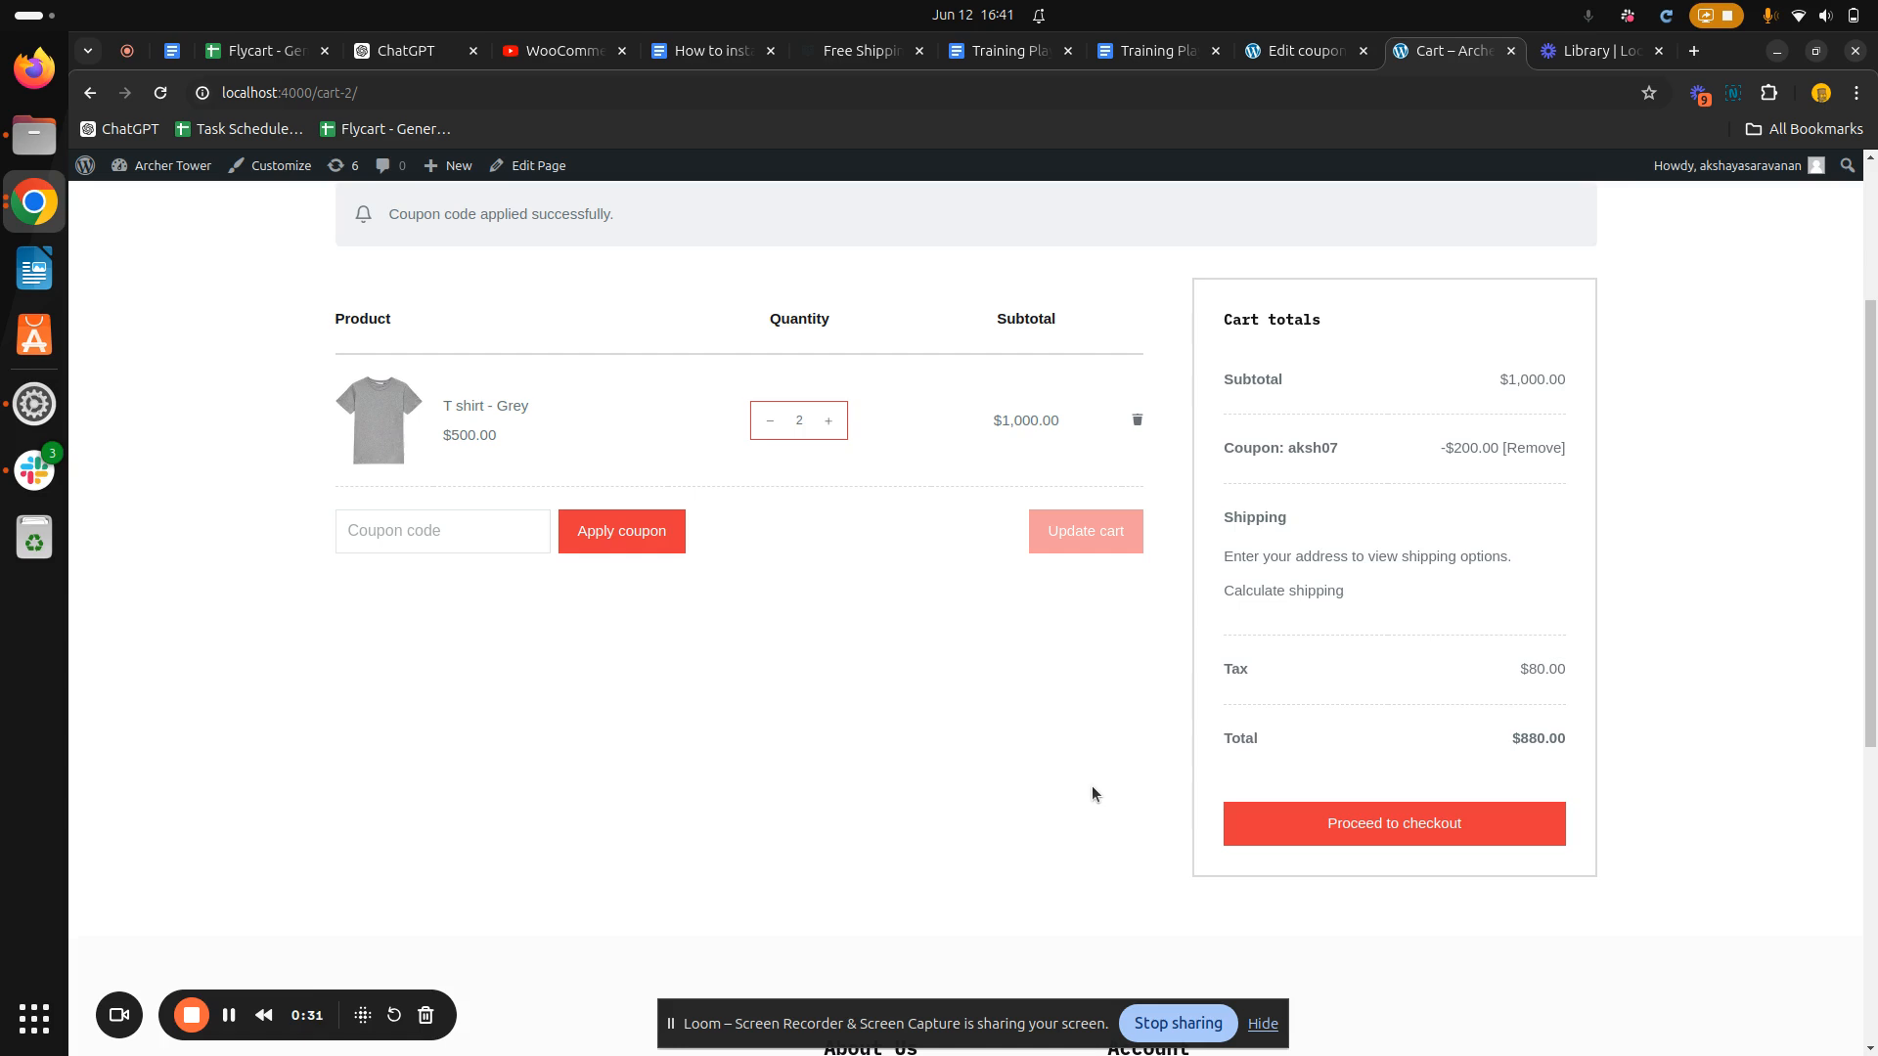